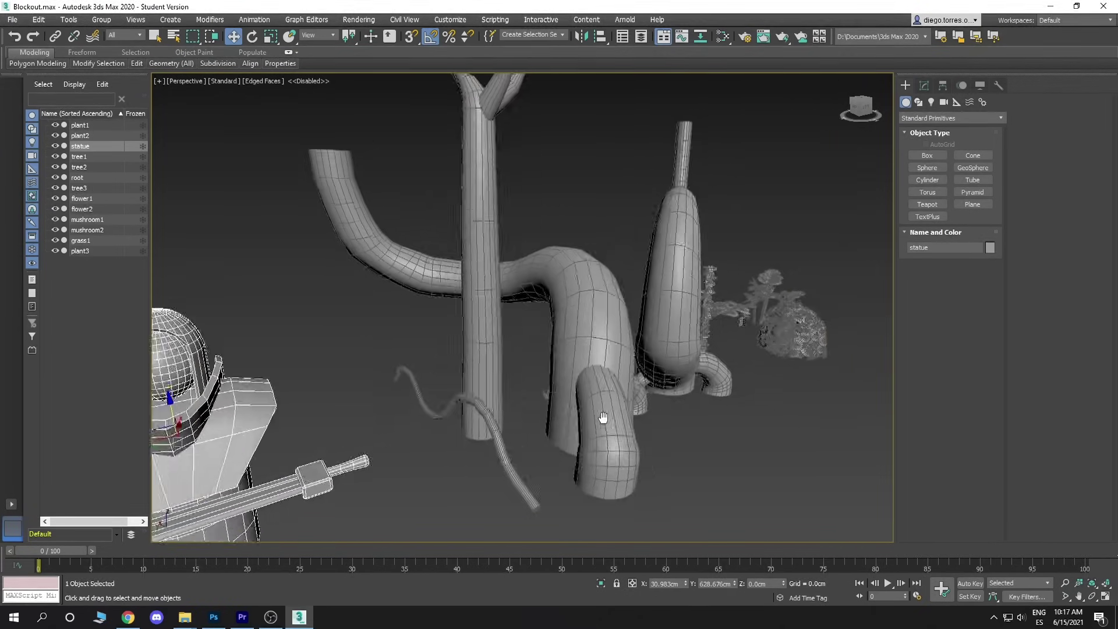
Zoom around the blockout and click empty viewport space to deselect the statue
{"action": "scroll", "coordinate": [375, 453], "scroll_direction": "down", "scroll_amount": 3}
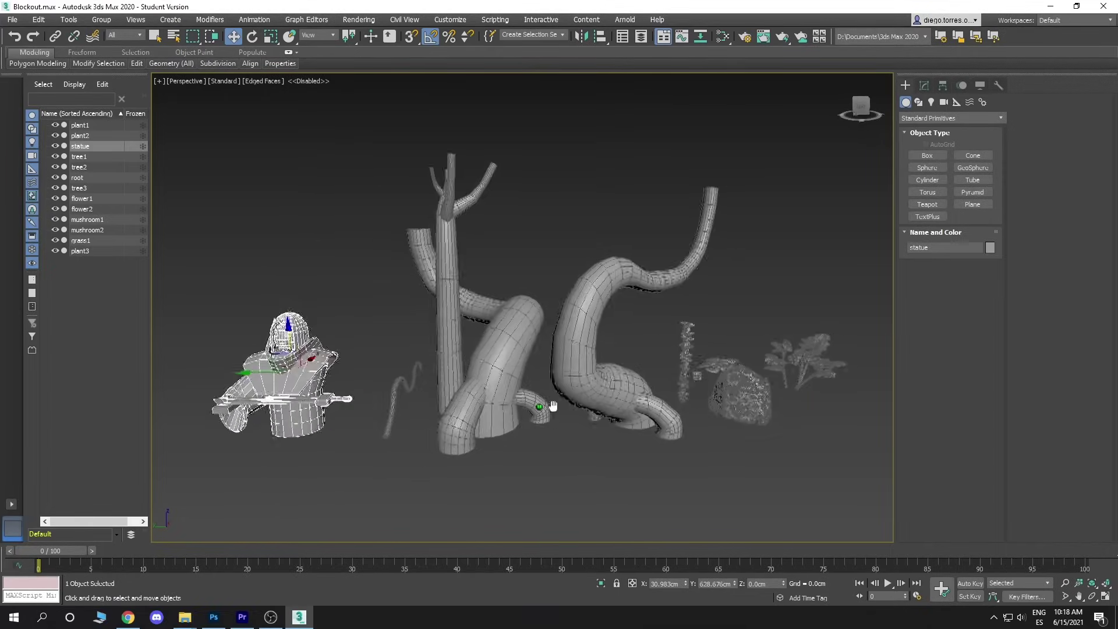
{"action": "scroll", "coordinate": [559, 408], "scroll_direction": "up", "scroll_amount": 2}
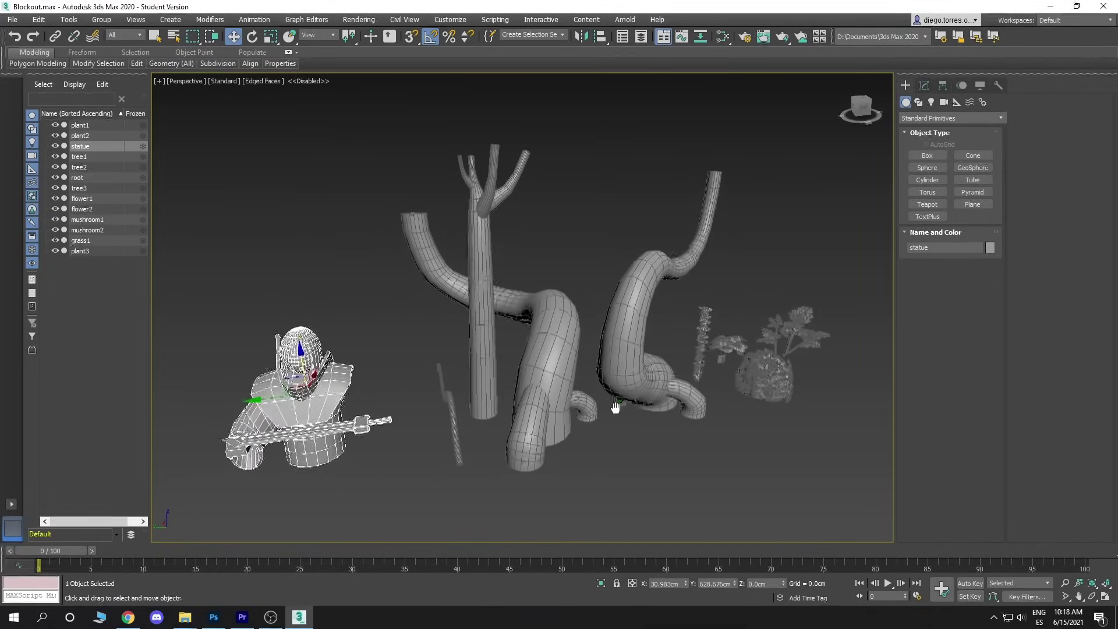
{"action": "left_click", "coordinate": [686, 448]}
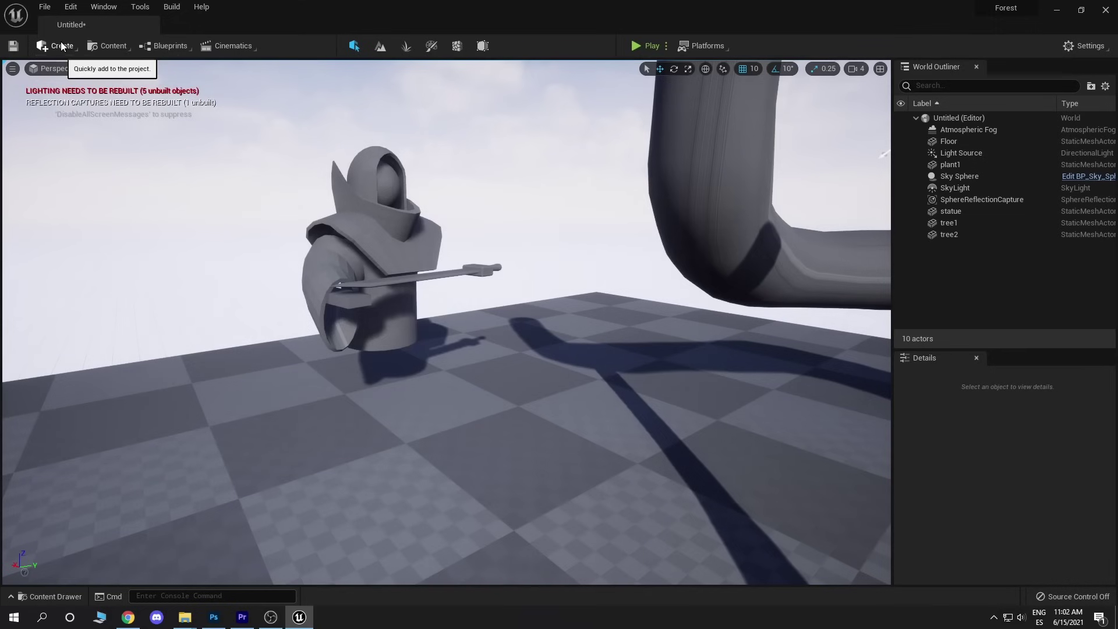
Add a sphere shape and sink it into the floor beside the statue
{"action": "left_click", "coordinate": [61, 40]}
{"action": "mouse_move", "coordinate": [70, 95]}
{"action": "left_click_drag", "start_coordinate": [215, 111], "coordinate": [445, 320]}
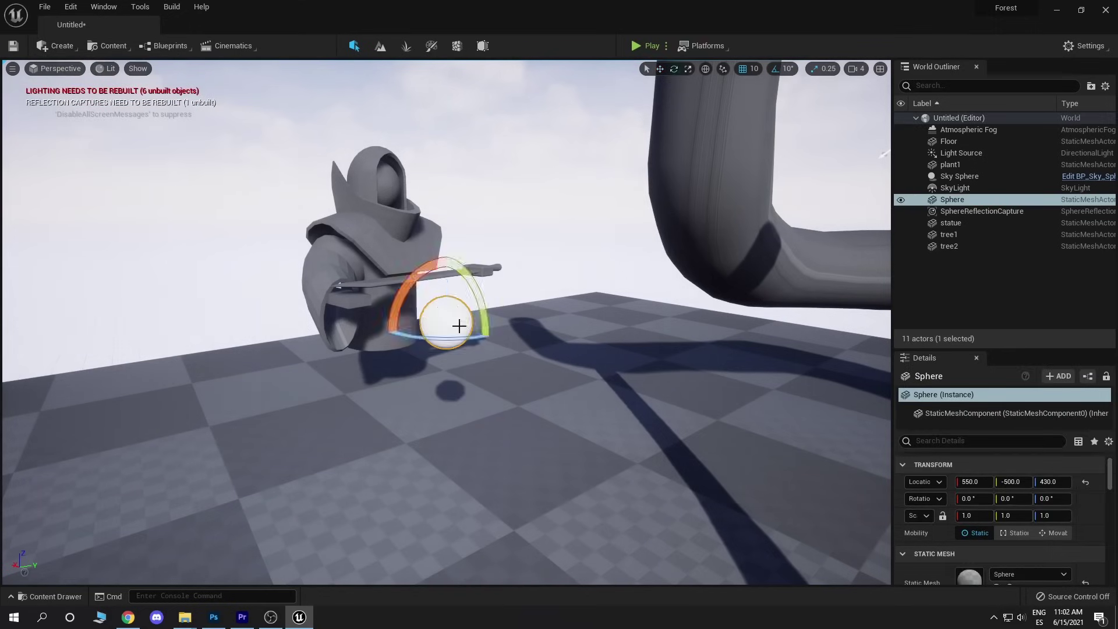
{"action": "left_click_drag", "start_coordinate": [445, 280], "coordinate": [440, 191]}
{"action": "key", "text": "r"}
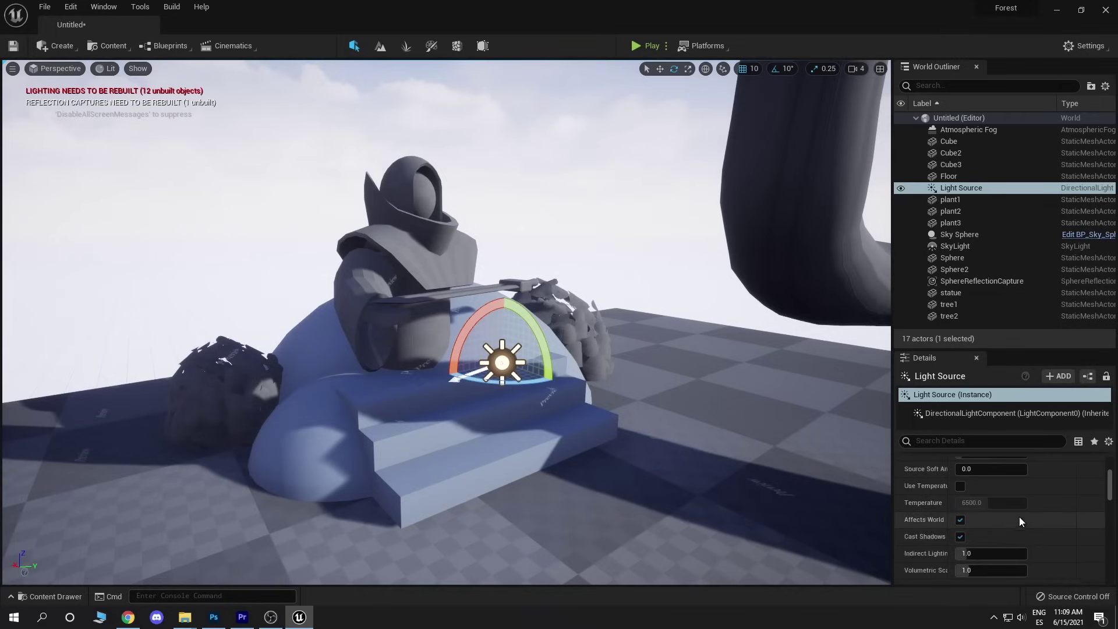
Enable Use Temperature on the sun, set it to 5181.6, and rotate it to reshape shadows
{"action": "scroll", "coordinate": [1036, 524], "scroll_direction": "up", "scroll_amount": 1}
{"action": "left_click", "coordinate": [960, 523]}
{"action": "mouse_move", "coordinate": [479, 323]}
{"action": "left_mouse_down"}
{"action": "mouse_move", "coordinate": [489, 315]}
{"action": "mouse_move", "coordinate": [479, 323]}
{"action": "left_mouse_up"}
{"action": "left_click_drag", "start_coordinate": [990, 540], "coordinate": [978, 540]}
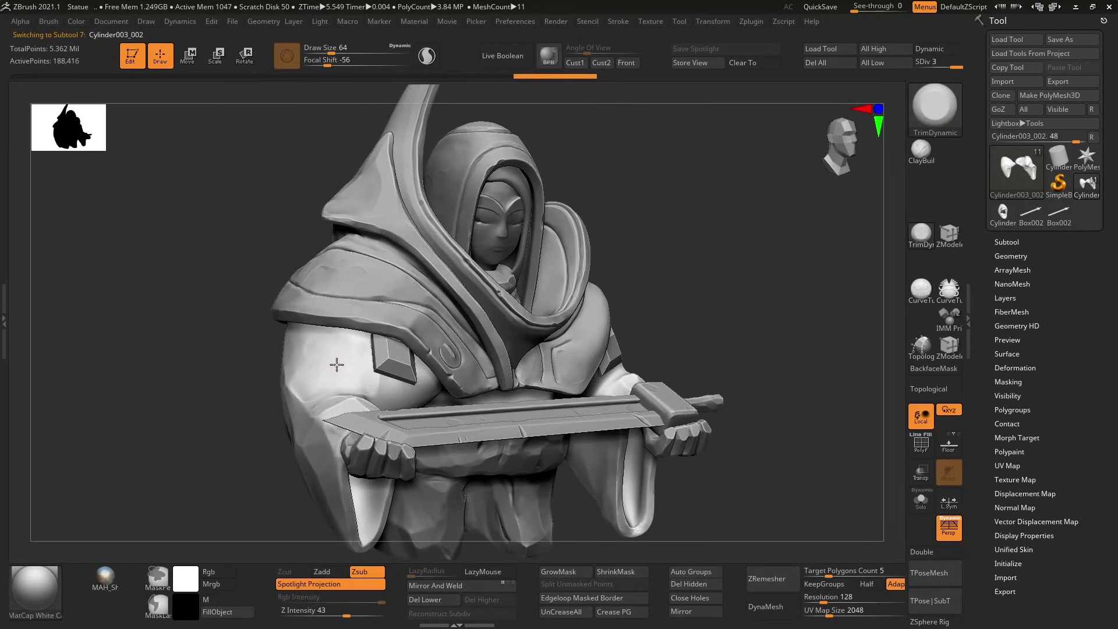
{"action": "left_click_drag", "start_coordinate": [721, 299], "coordinate": [651, 316]}
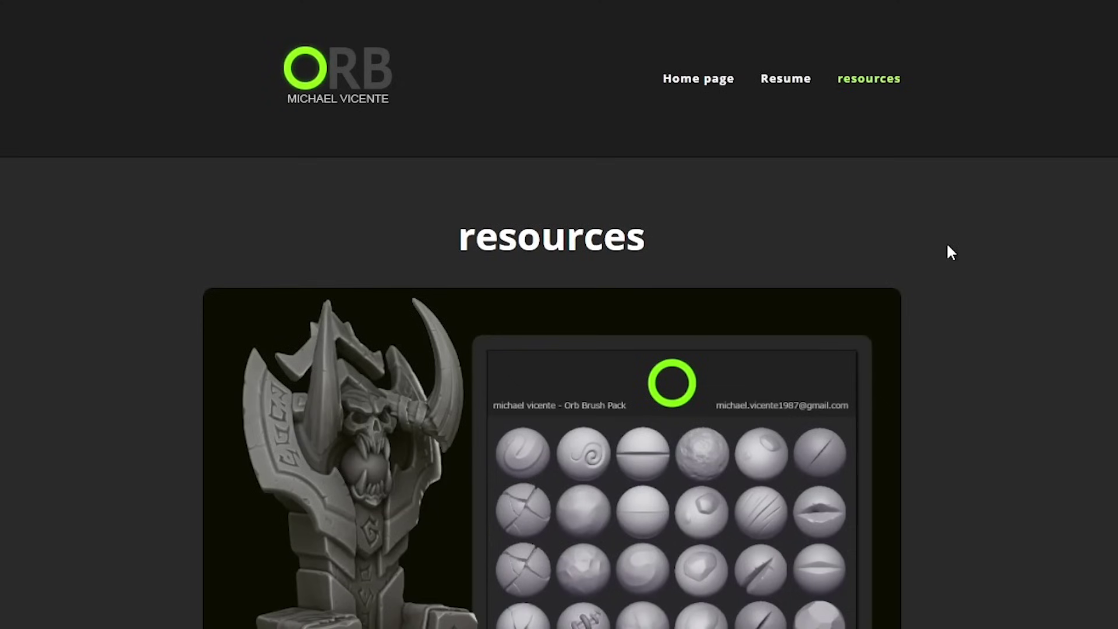
Scroll through the ORB resources page and ArtStation Learning's free tutorial grid
{"action": "scroll", "coordinate": [948, 245], "scroll_direction": "down", "scroll_amount": 10}
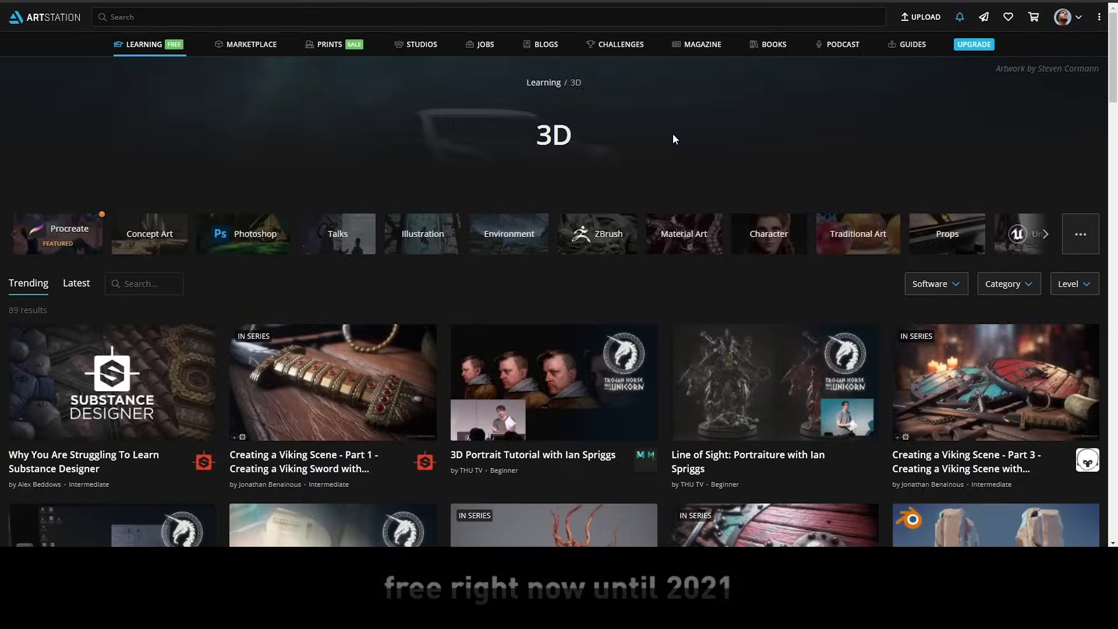
{"action": "scroll", "coordinate": [673, 139], "scroll_direction": "down", "scroll_amount": 5}
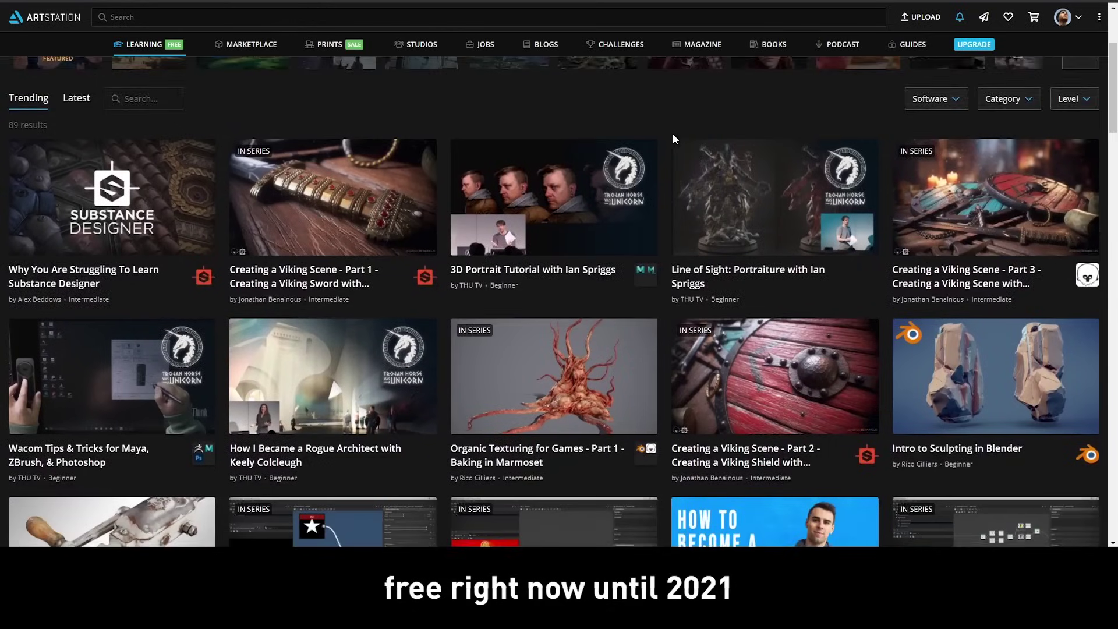
{"action": "scroll", "coordinate": [672, 137], "scroll_direction": "down", "scroll_amount": 5}
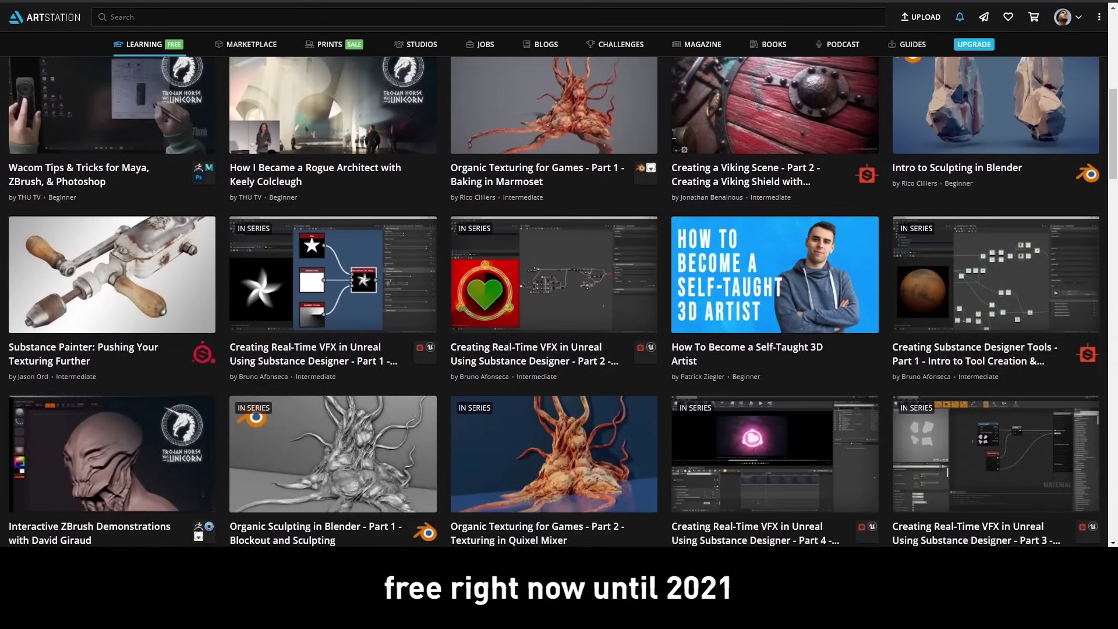
{"action": "scroll", "coordinate": [674, 135], "scroll_direction": "down", "scroll_amount": 4}
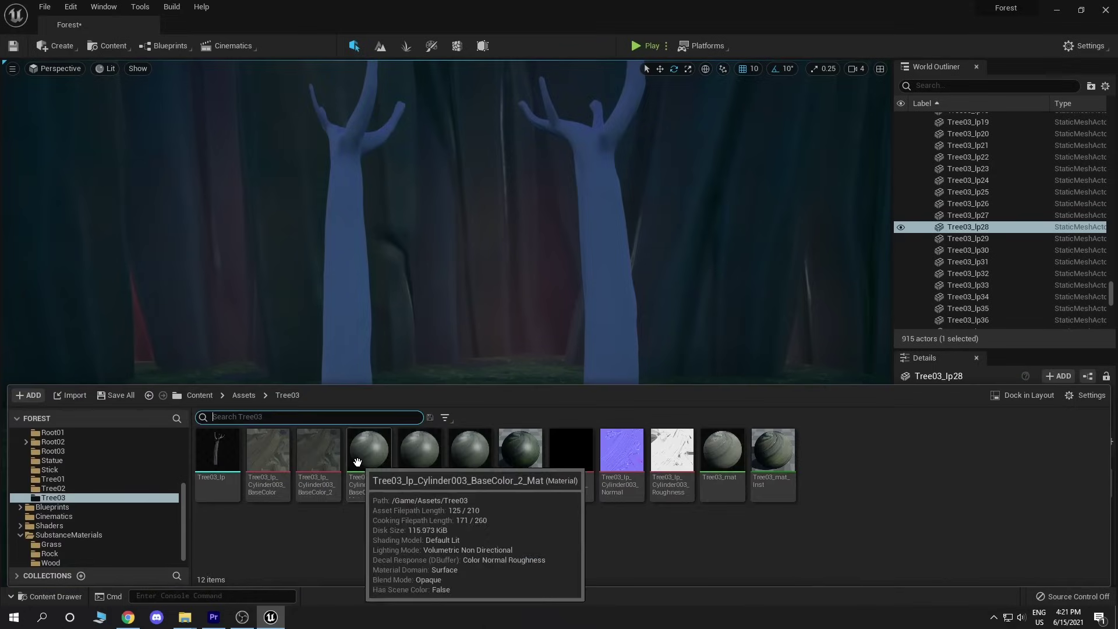
Apply the Wood_mat_SD material from the Wood folder to the right-hand tree
{"action": "left_click_drag", "start_coordinate": [369, 460], "coordinate": [356, 350]}
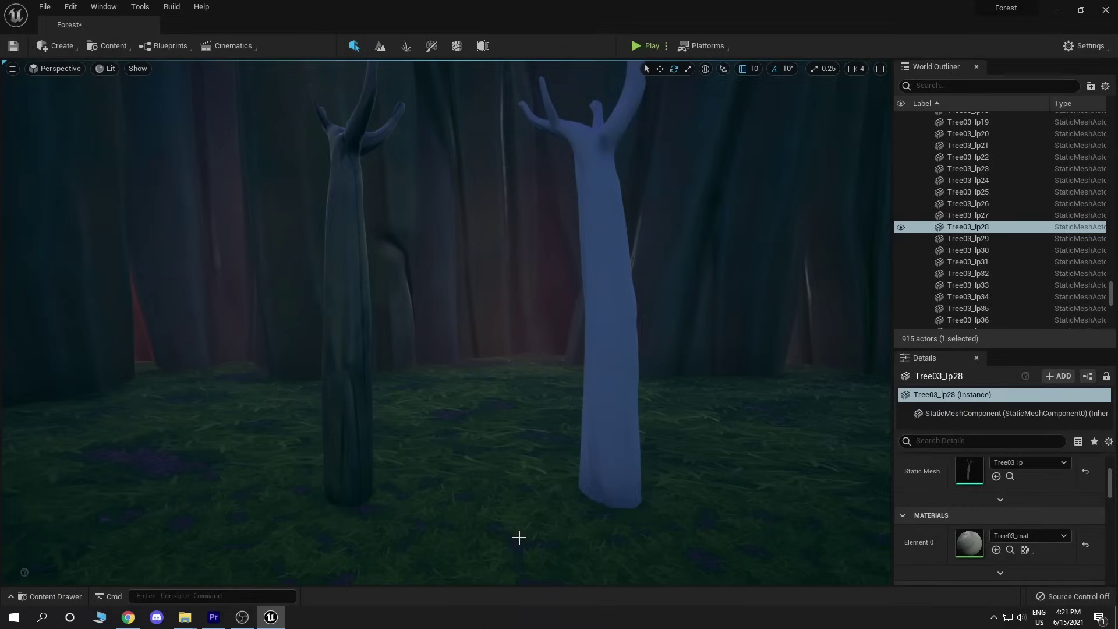
{"action": "key", "text": "ctrl+space"}
{"action": "left_click", "coordinate": [58, 562]}
{"action": "left_click_drag", "start_coordinate": [268, 451], "coordinate": [582, 352]}
{"action": "left_click", "coordinate": [619, 403]}
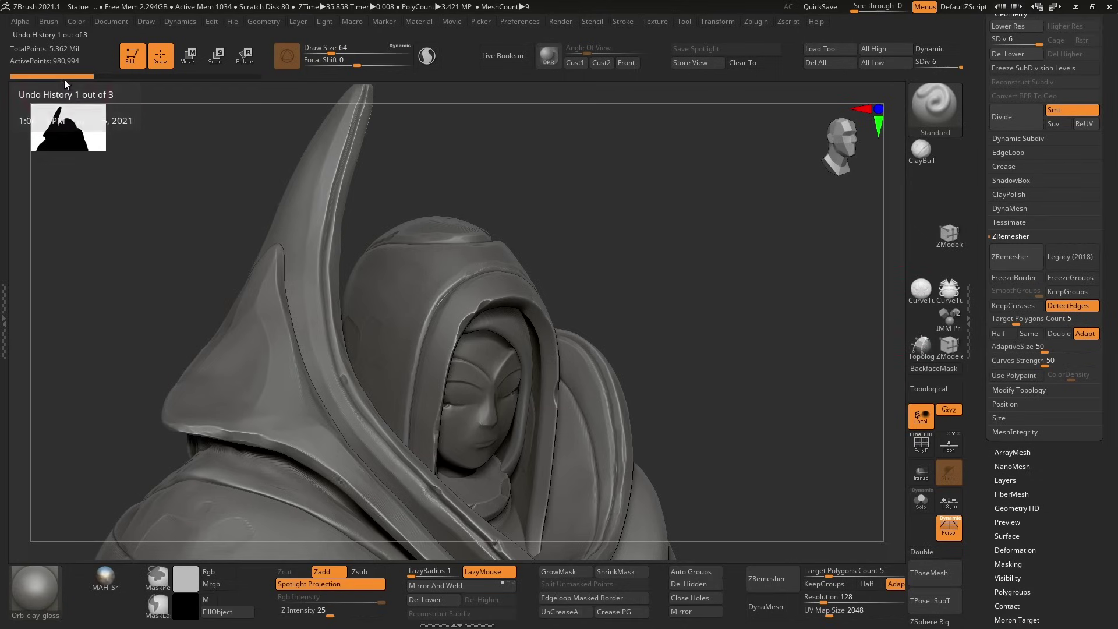
Compare high-res and ZRemeshed hood states, ending on the low-poly version with PolyFrame shown
{"action": "left_click", "coordinate": [138, 79]}
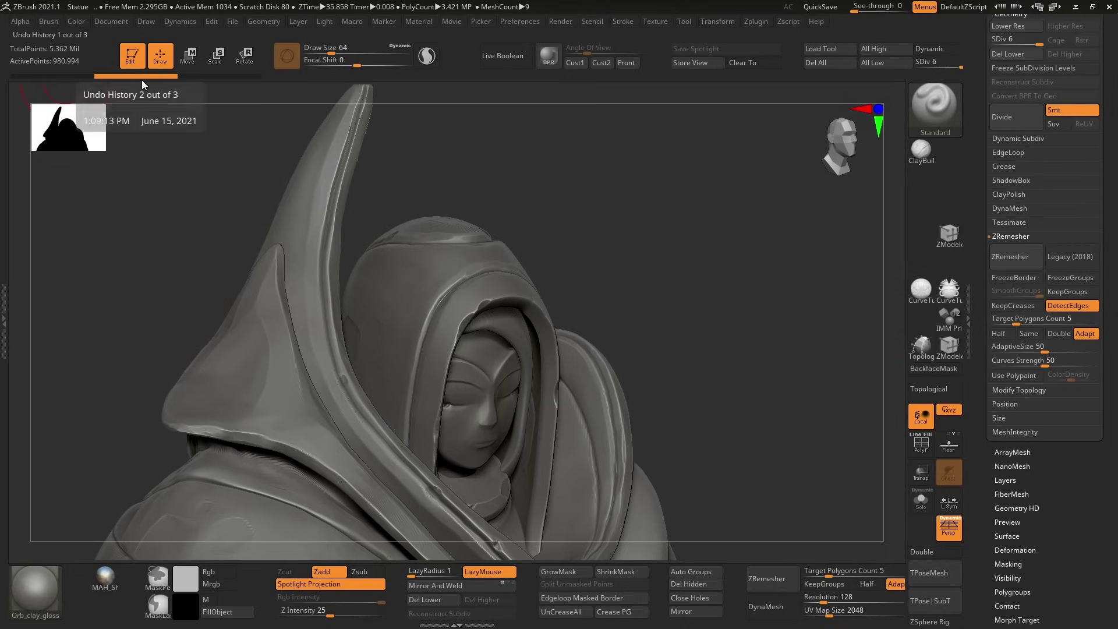
{"action": "left_click", "coordinate": [205, 79]}
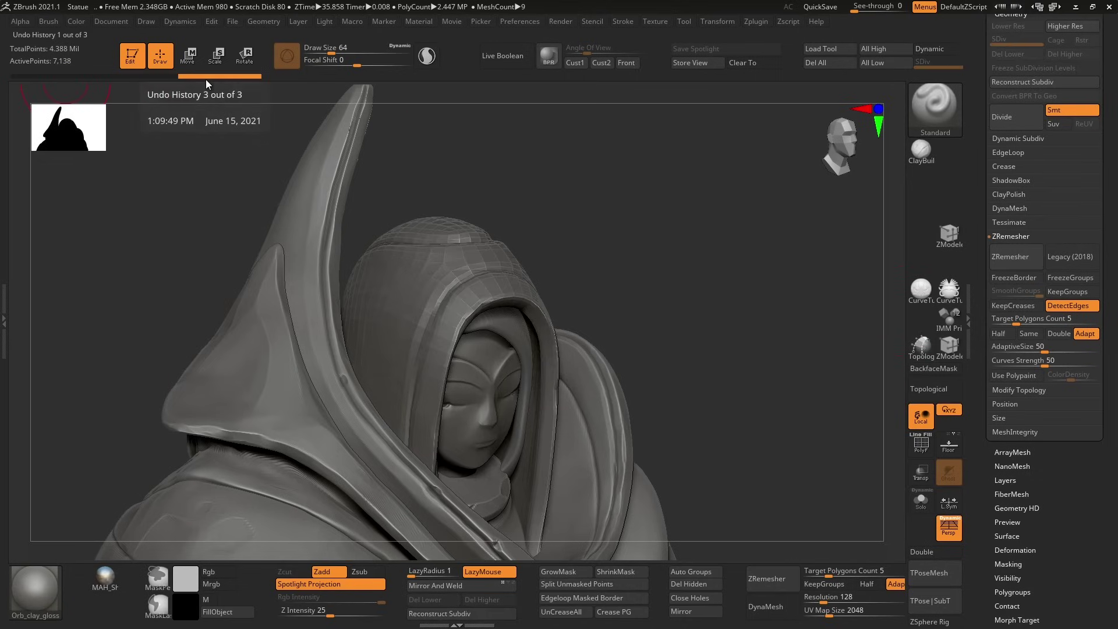
{"action": "left_click", "coordinate": [128, 75]}
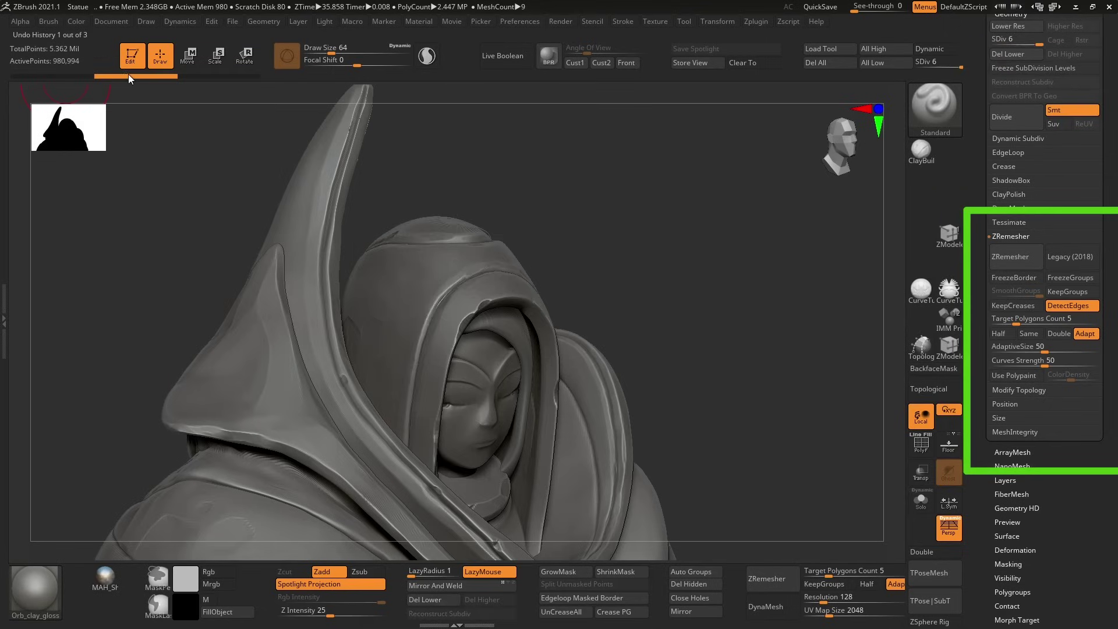
{"action": "left_click", "coordinate": [217, 75]}
{"action": "key", "text": "shift+f"}
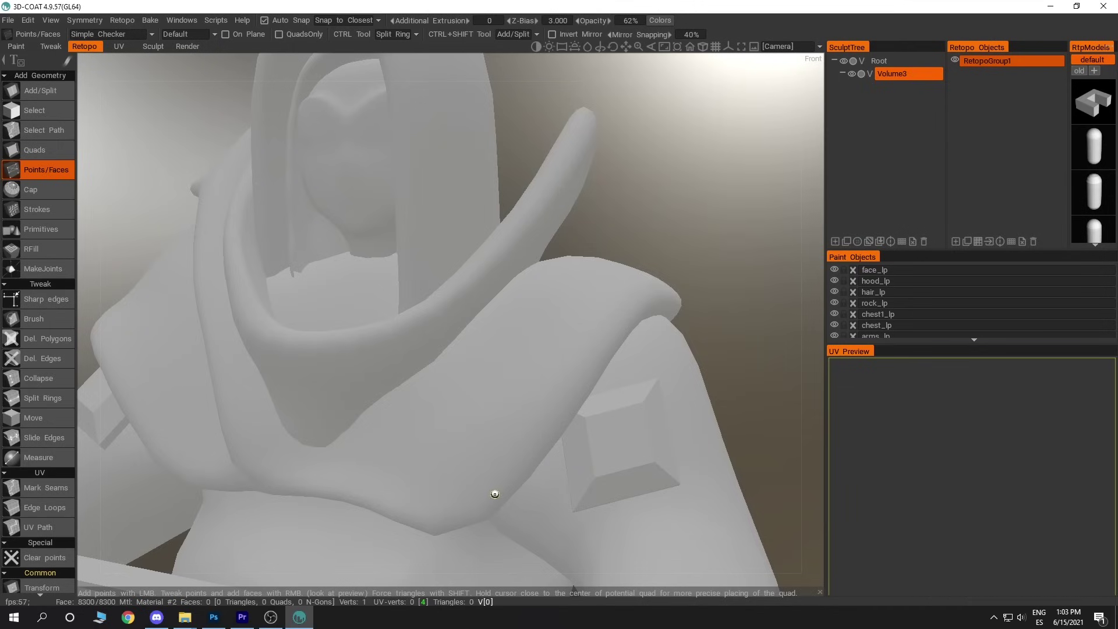
Place points along the hood's side to build a strip of four retopology quads
{"action": "left_click", "coordinate": [488, 426]}
{"action": "left_click", "coordinate": [526, 443]}
{"action": "right_click", "coordinate": [497, 452]}
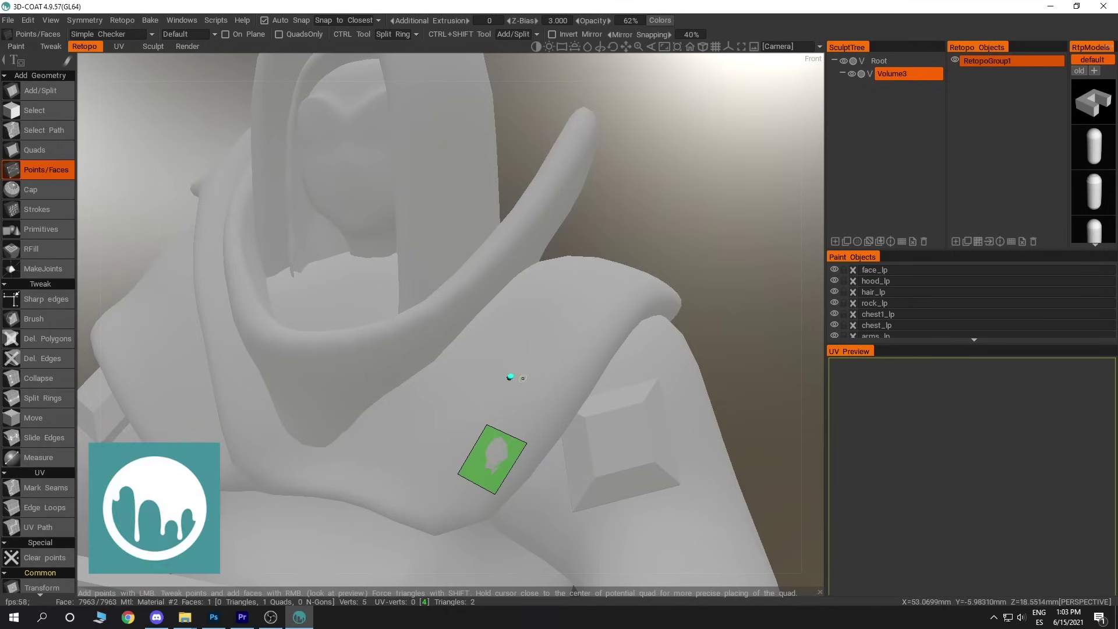
{"action": "left_click", "coordinate": [557, 393]}
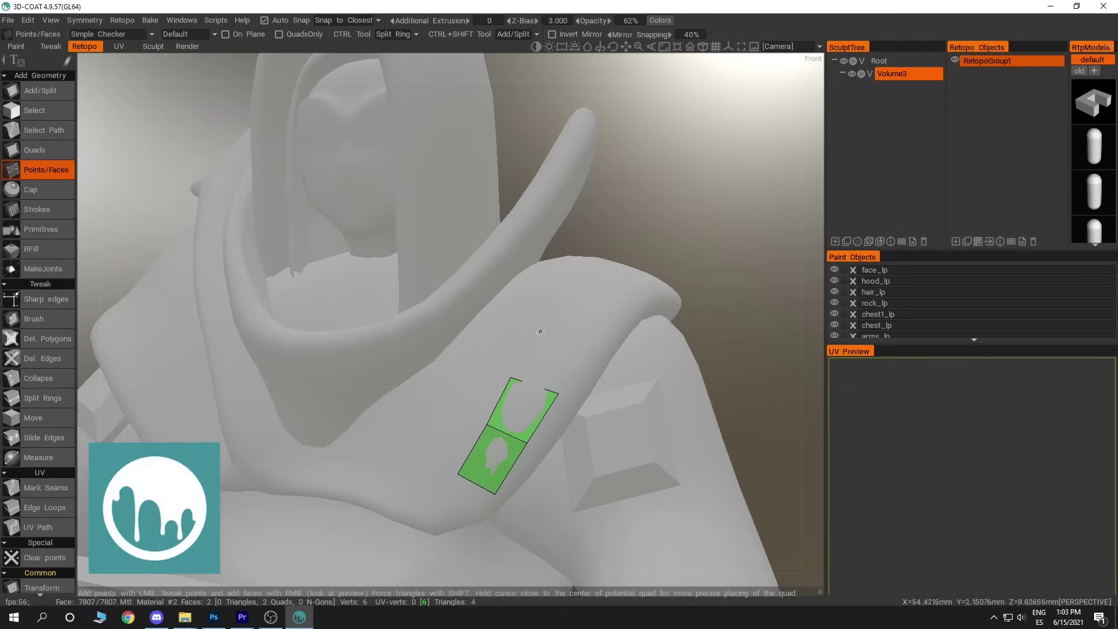
{"action": "left_click", "coordinate": [564, 290]}
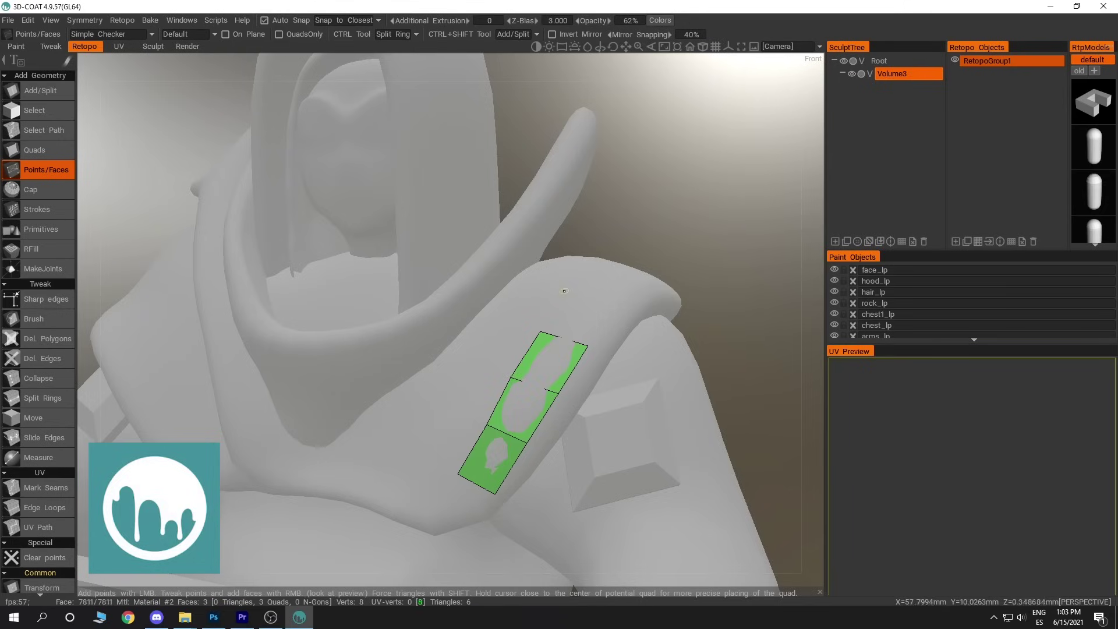
{"action": "left_click_drag", "start_coordinate": [695, 214], "coordinate": [588, 303], "text": "alt"}
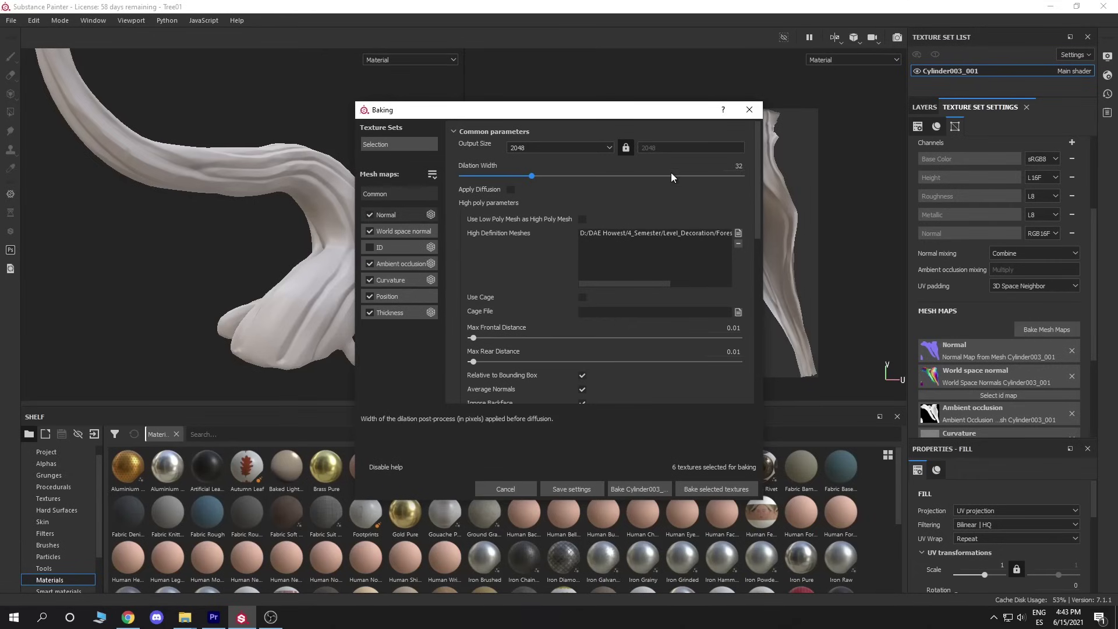
Close the Baking dialog without baking and show the moss-textured branch's Layers stack
{"action": "left_click", "coordinate": [749, 111]}
{"action": "left_click_drag", "start_coordinate": [364, 292], "coordinate": [221, 245], "text": "alt"}
{"action": "left_click", "coordinate": [924, 107]}
{"action": "left_click_drag", "start_coordinate": [316, 281], "coordinate": [239, 294], "text": "alt"}
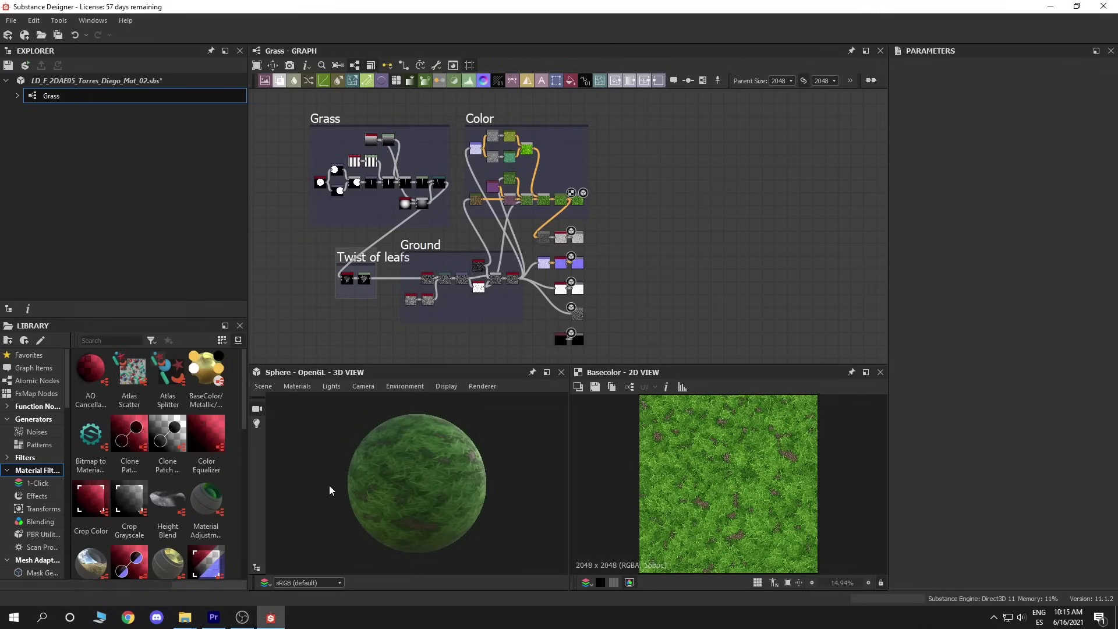
Rotate the 3D preview sphere to inspect the mossy grass material
{"action": "left_click_drag", "start_coordinate": [314, 497], "coordinate": [988, 494]}
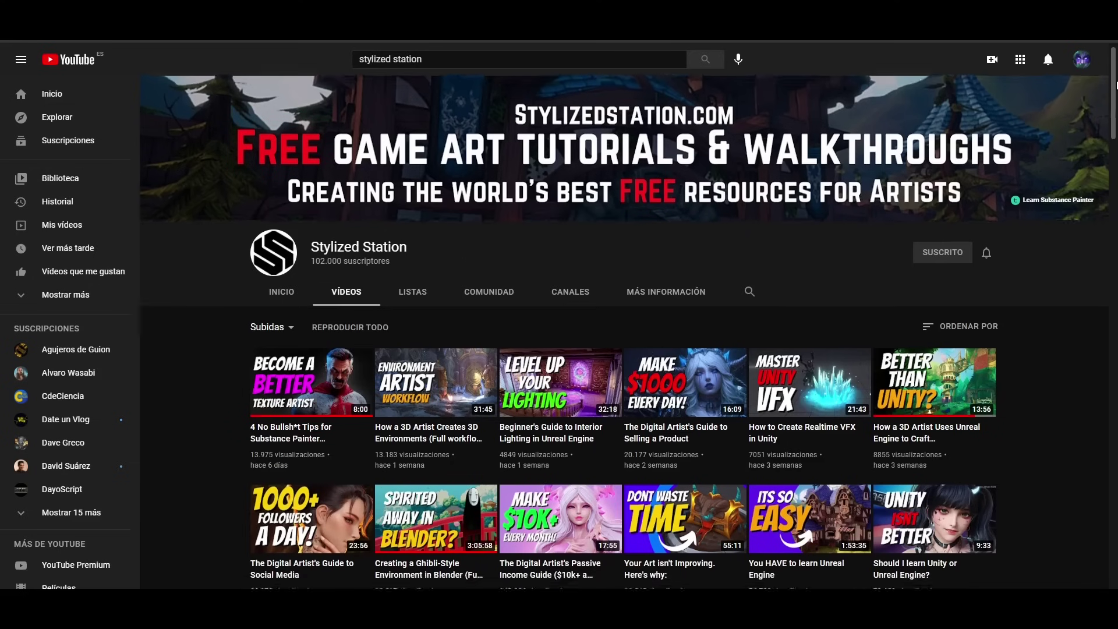
Scroll the Stylized Station videos and the Substance Painter course's lesson playlist
{"action": "scroll", "coordinate": [1114, 133], "scroll_direction": "down", "scroll_amount": 5}
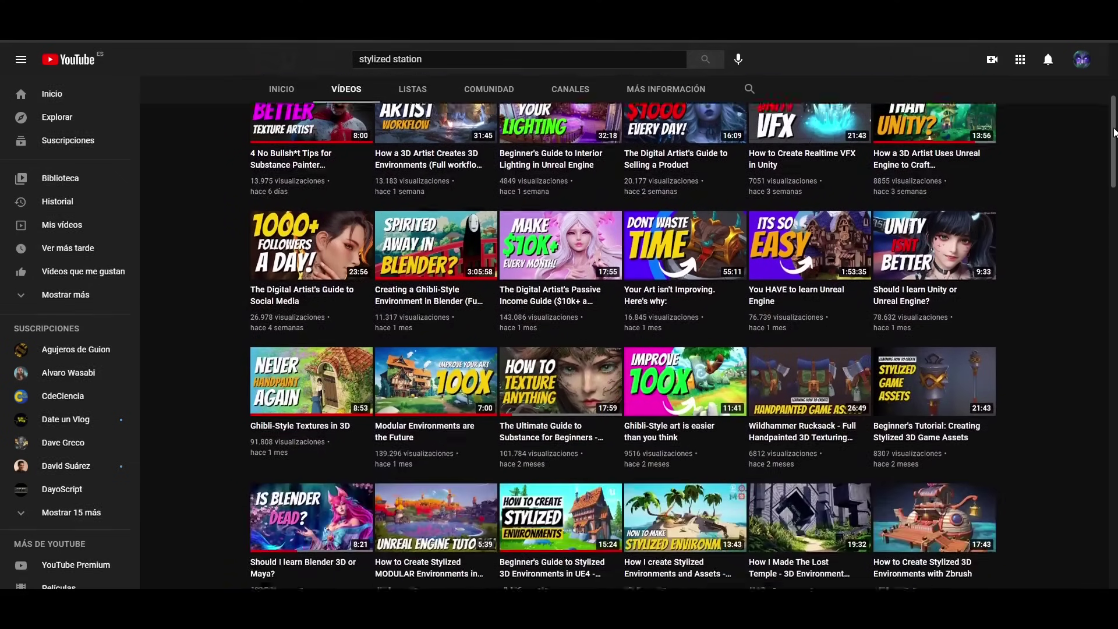
{"action": "left_click_drag", "start_coordinate": [1113, 133], "coordinate": [1107, 200]}
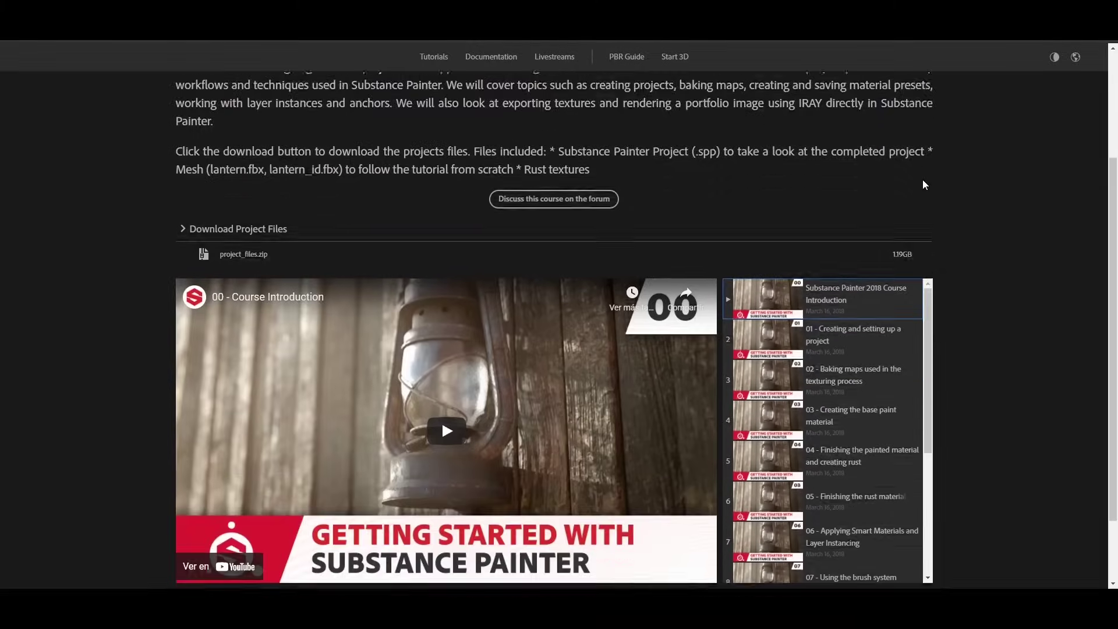
{"action": "scroll", "coordinate": [922, 184], "scroll_direction": "down", "scroll_amount": 1}
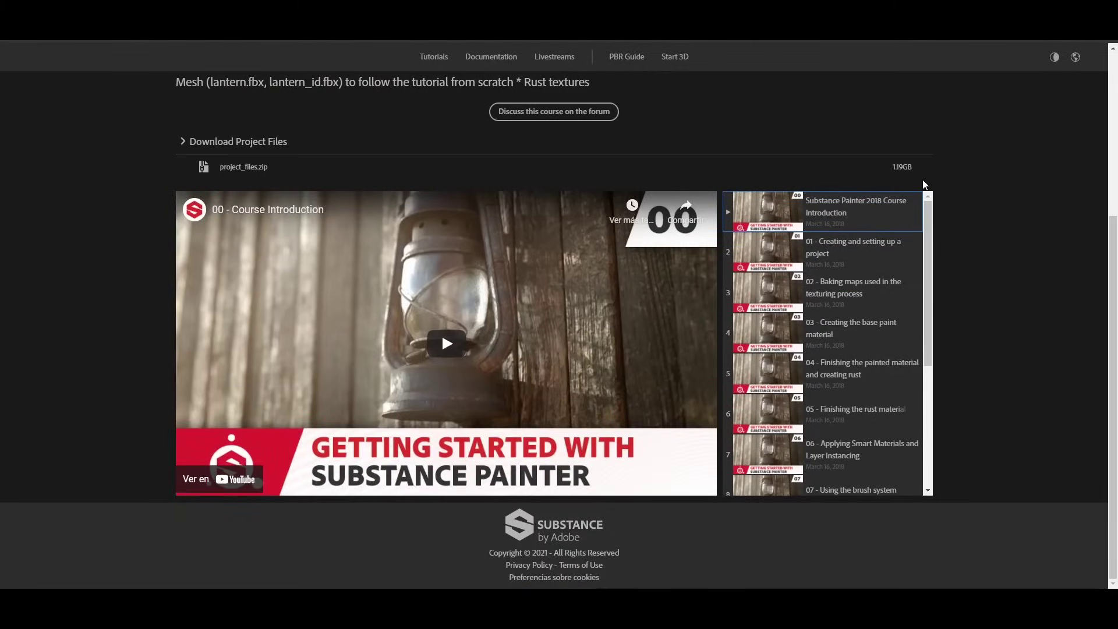
{"action": "left_click_drag", "start_coordinate": [930, 222], "coordinate": [937, 362]}
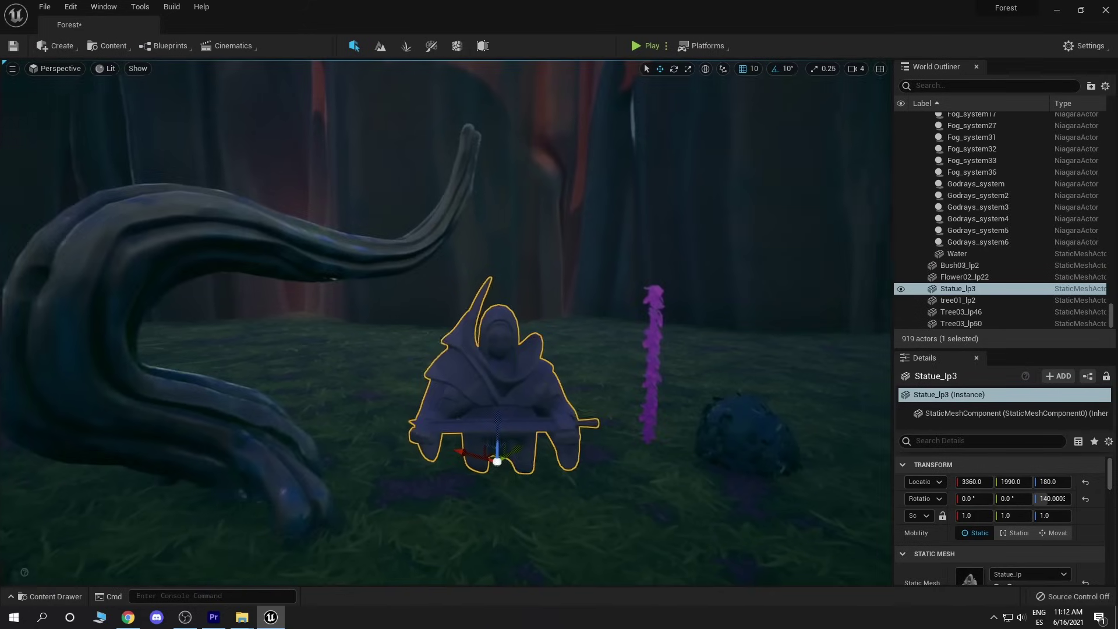
Apply Statue_mat2 to the statue, then select the nearby ground, bush, flower and tree root
{"action": "key", "text": "ctrl+space"}
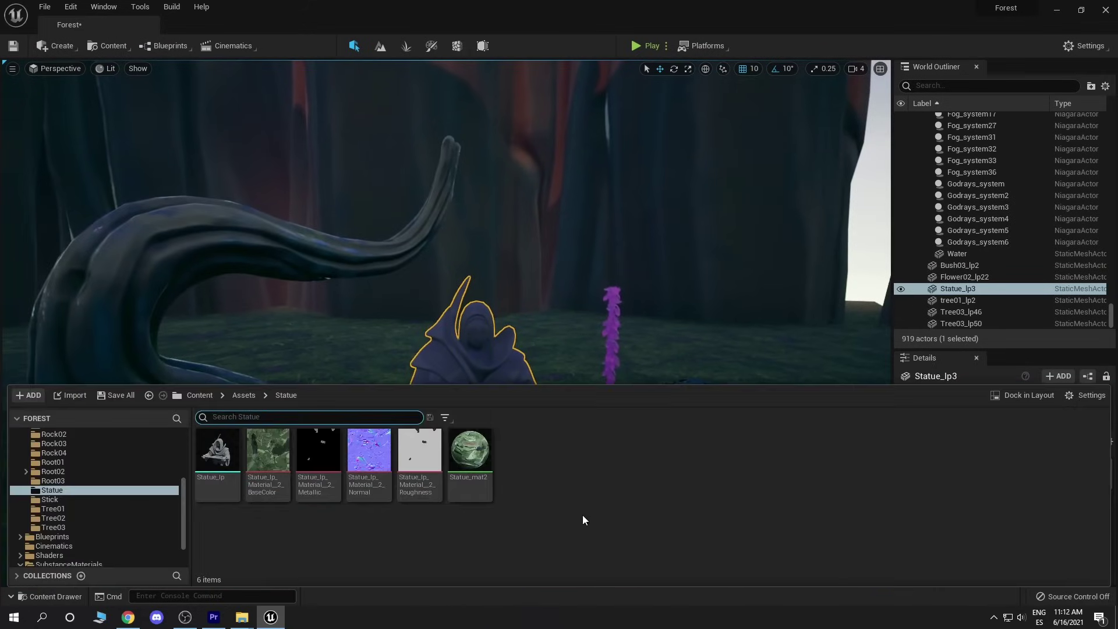
{"action": "left_click_drag", "start_coordinate": [470, 449], "coordinate": [477, 373]}
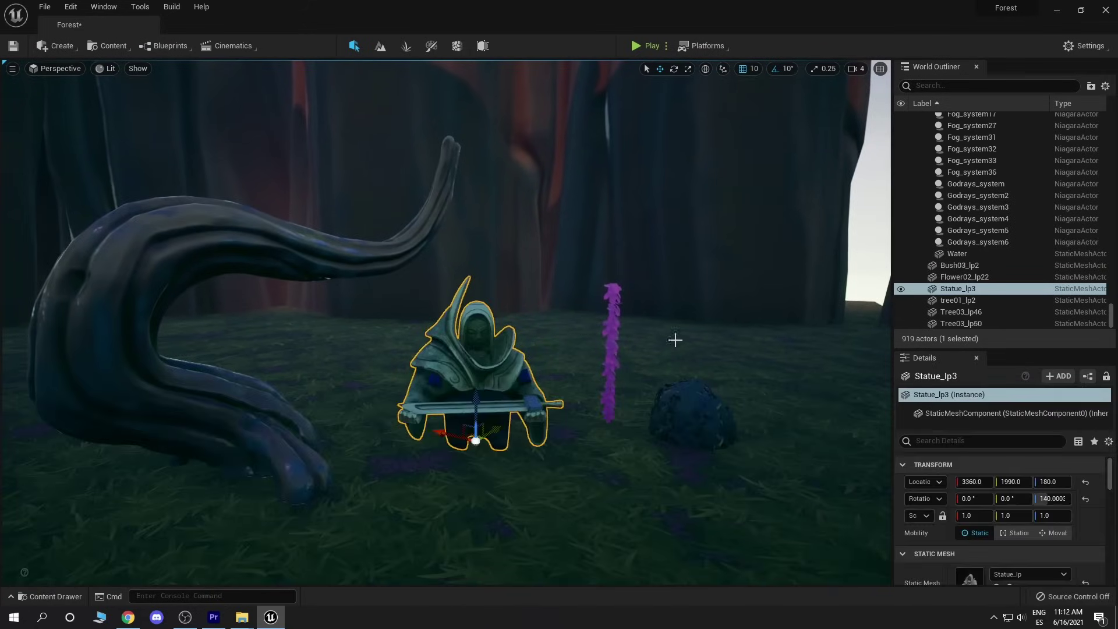
{"action": "left_click", "coordinate": [741, 337]}
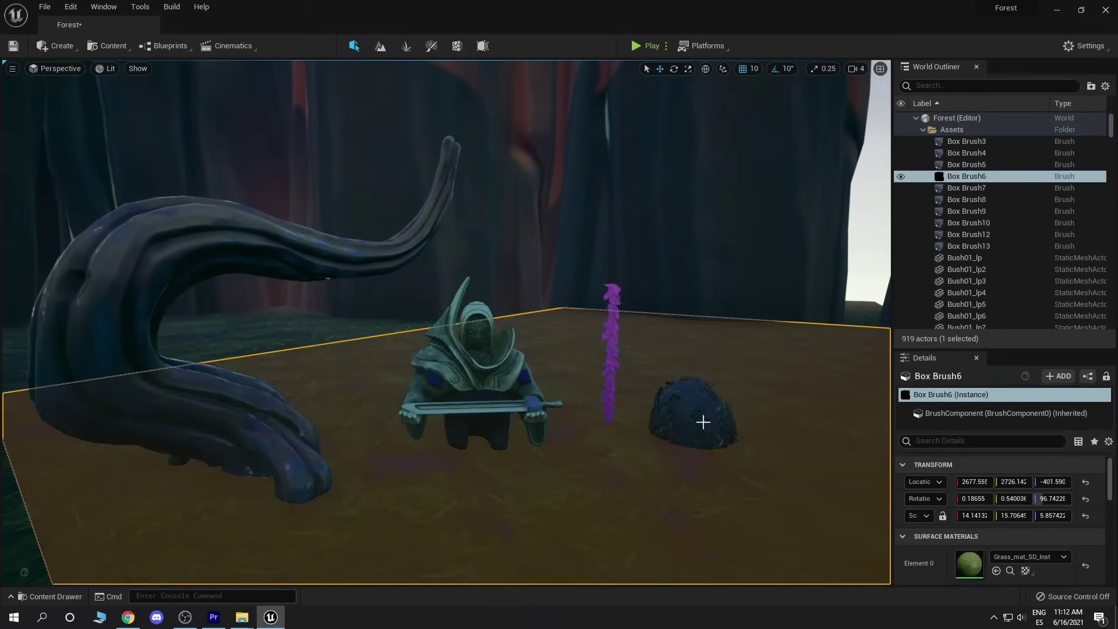
{"action": "left_click", "coordinate": [703, 421]}
{"action": "right_click_drag", "start_coordinate": [632, 447], "coordinate": [676, 446]}
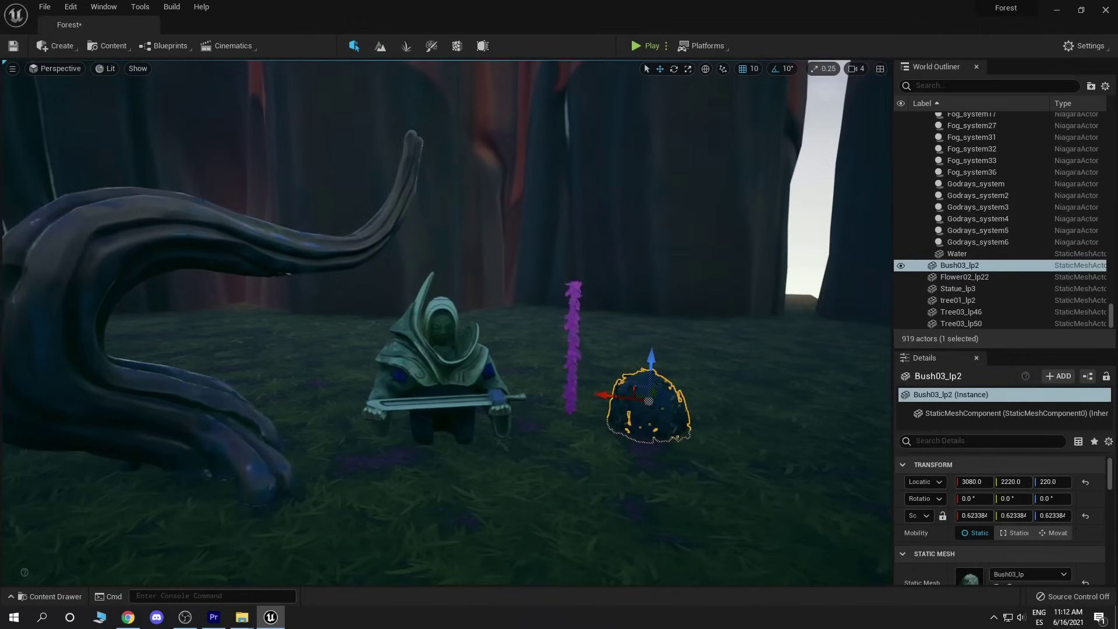
{"action": "left_click", "coordinate": [573, 332]}
{"action": "left_click", "coordinate": [302, 239]}
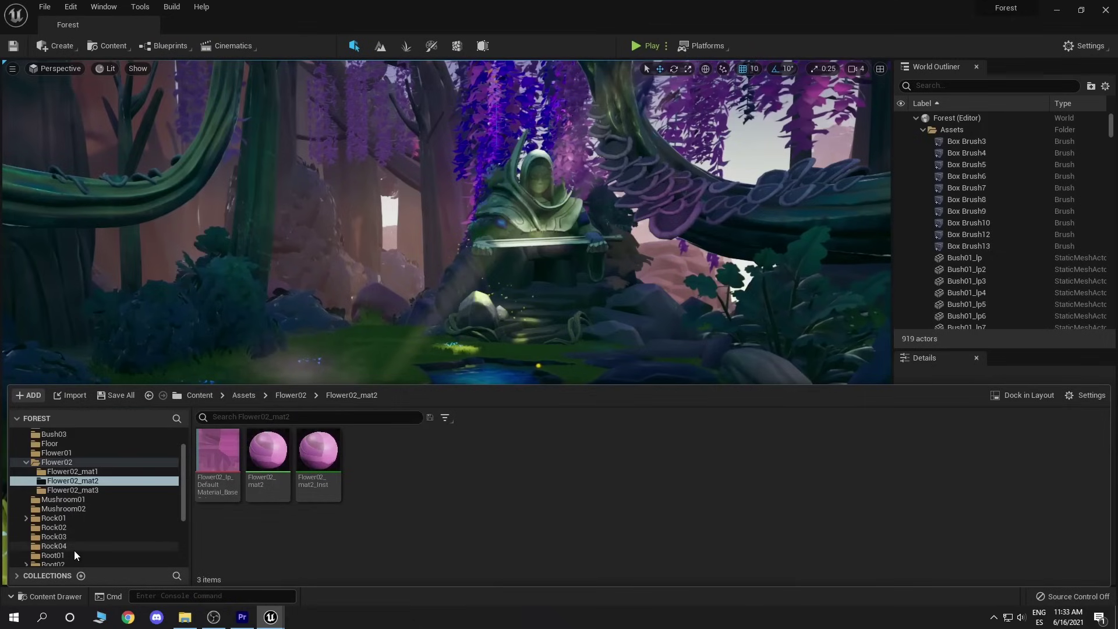
Review the Statue folder's four texture maps, then show the Flower02_mat2 folder's assets
{"action": "scroll", "coordinate": [75, 550], "scroll_direction": "down", "scroll_amount": 2}
{"action": "left_click", "coordinate": [76, 528]}
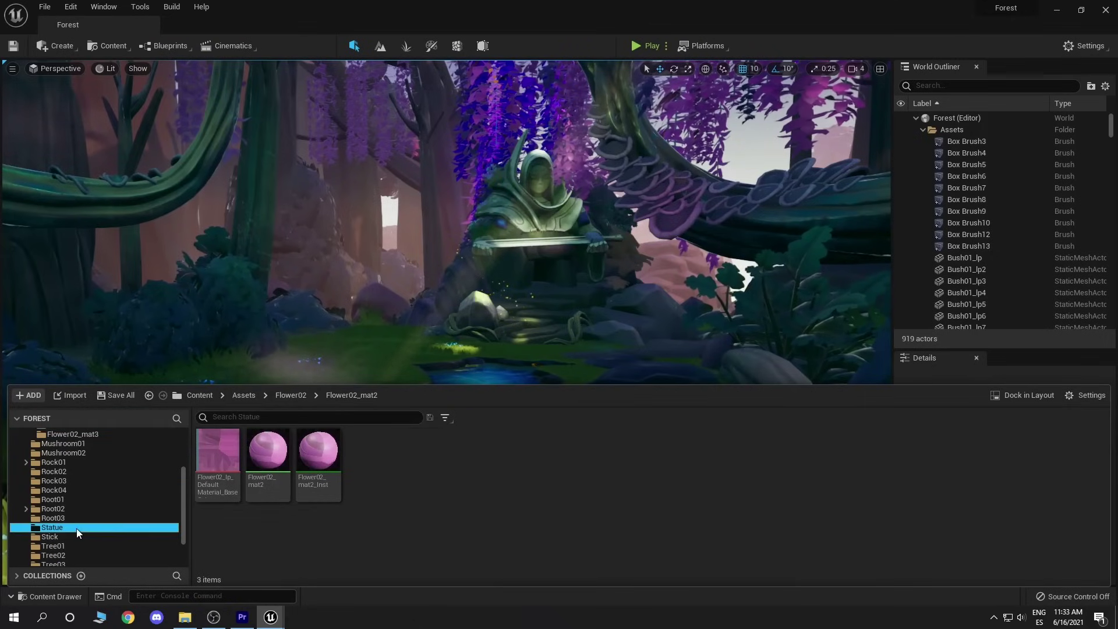
{"action": "left_click", "coordinate": [259, 533]}
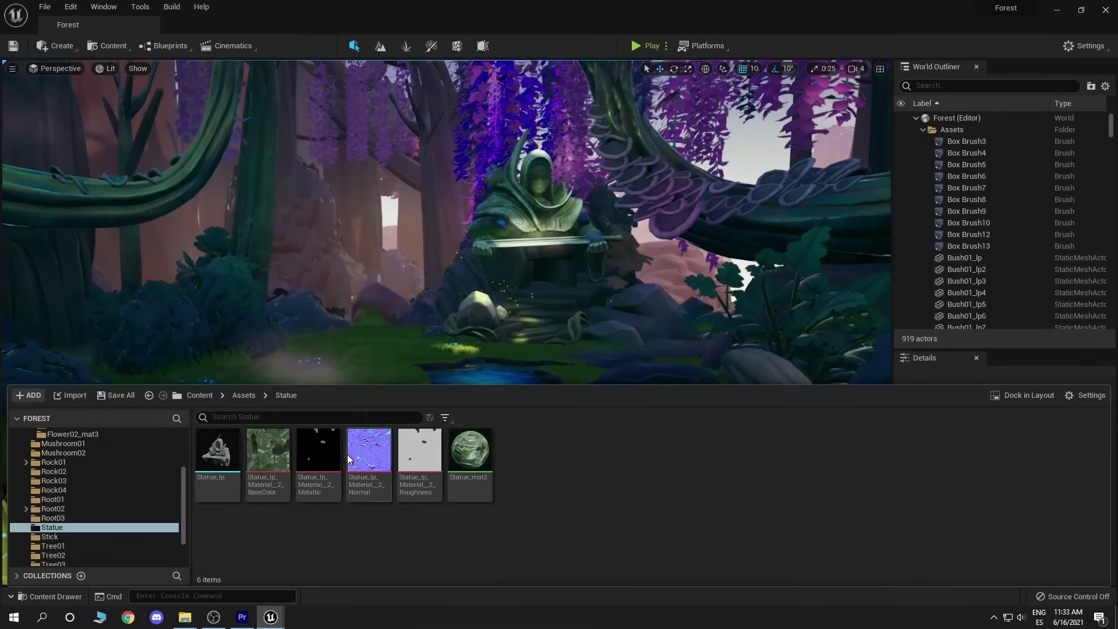
{"action": "left_click", "coordinate": [419, 454]}
{"action": "left_click", "coordinate": [268, 454], "text": "shift"}
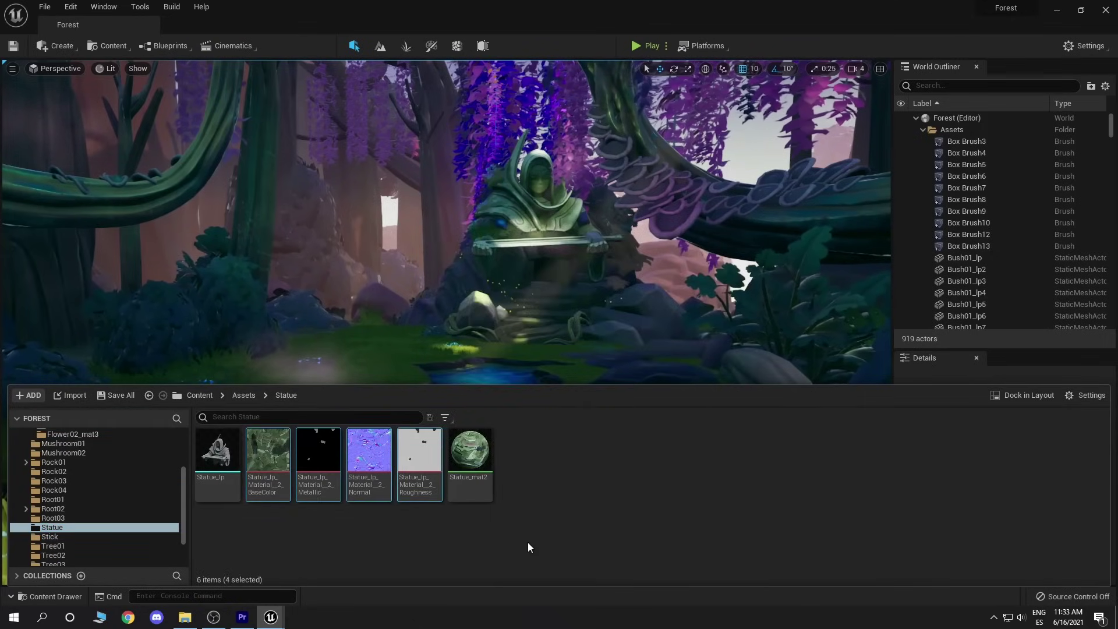
{"action": "left_click", "coordinate": [521, 557]}
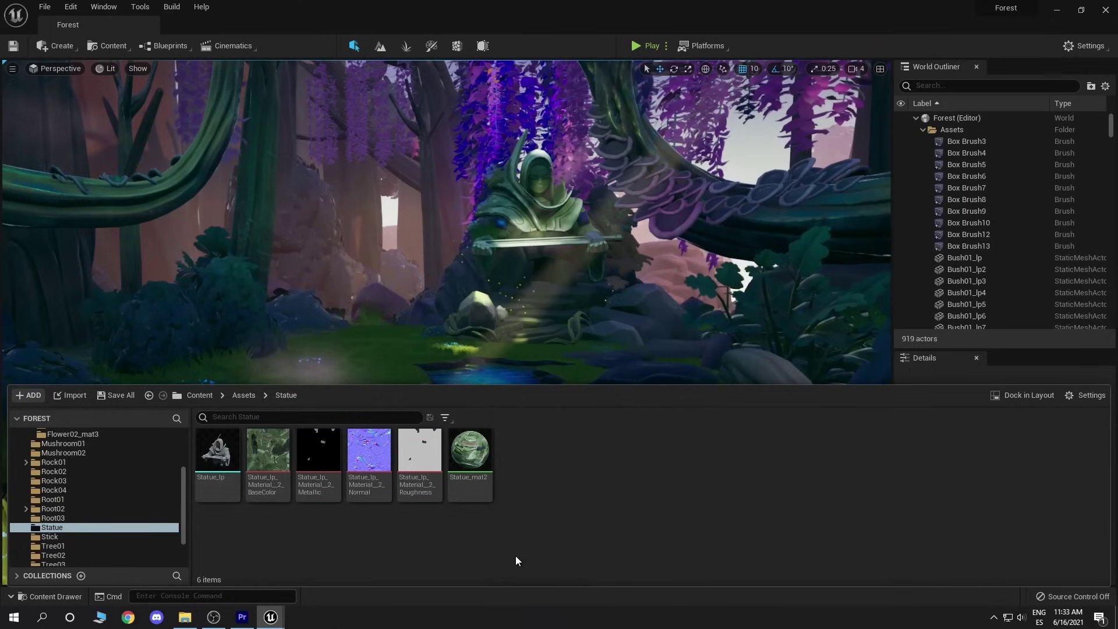
{"action": "scroll", "coordinate": [73, 460], "scroll_direction": "up", "scroll_amount": 2}
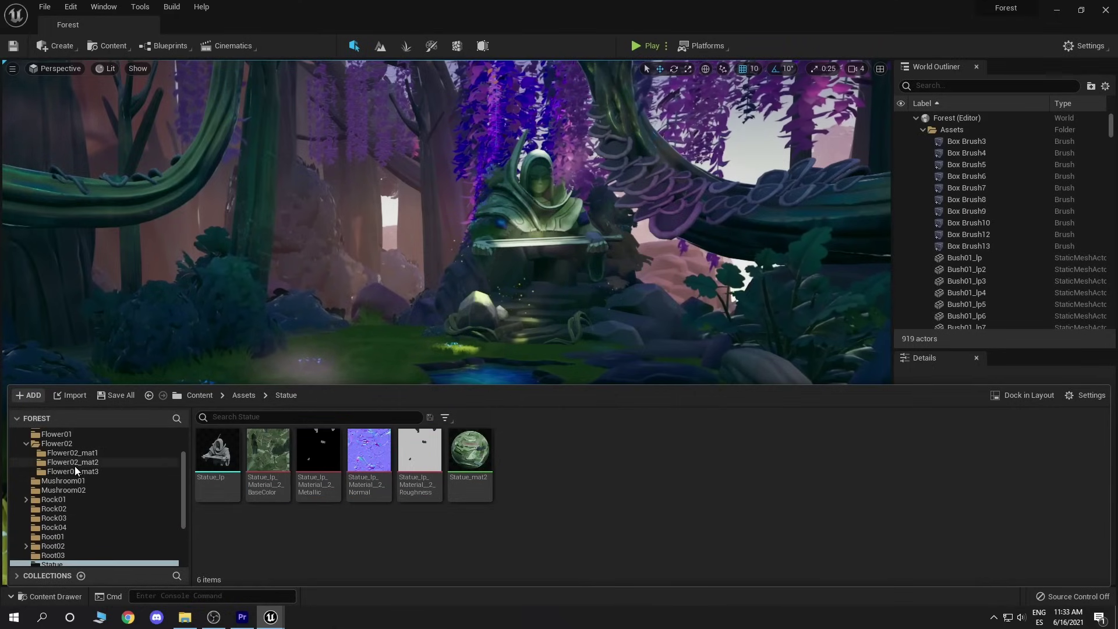
{"action": "left_click", "coordinate": [75, 463]}
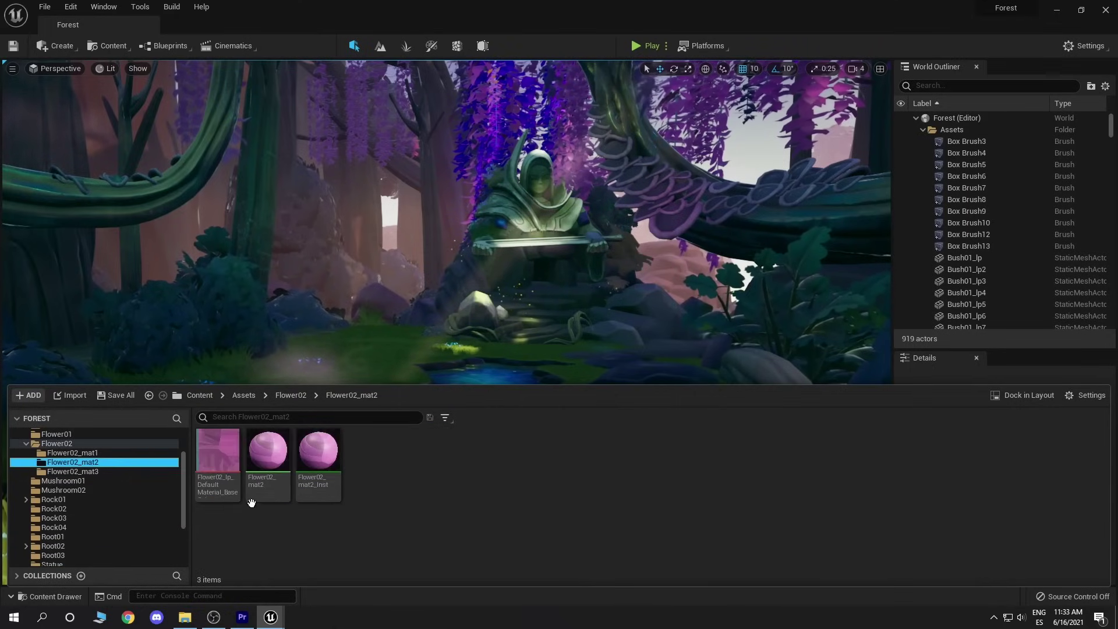
Open Flower02_mat2 and select its four wind constants and the SimpleGrassWind node
{"action": "double_click", "coordinate": [267, 451]}
{"action": "right_click_drag", "start_coordinate": [645, 358], "coordinate": [668, 359]}
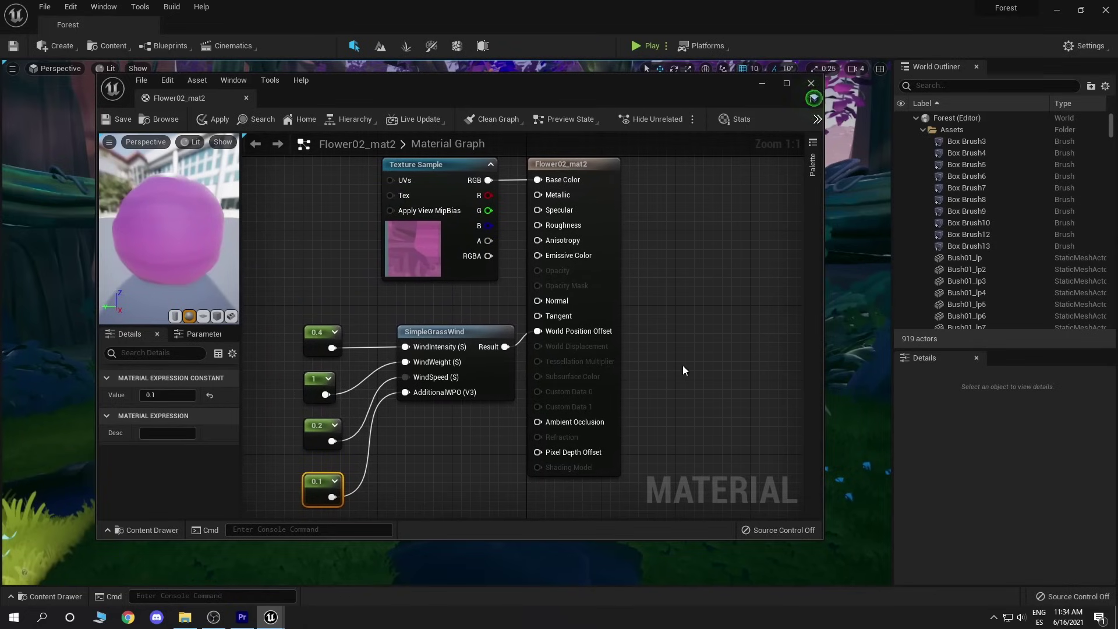
{"action": "left_click_drag", "start_coordinate": [347, 384], "coordinate": [494, 487]}
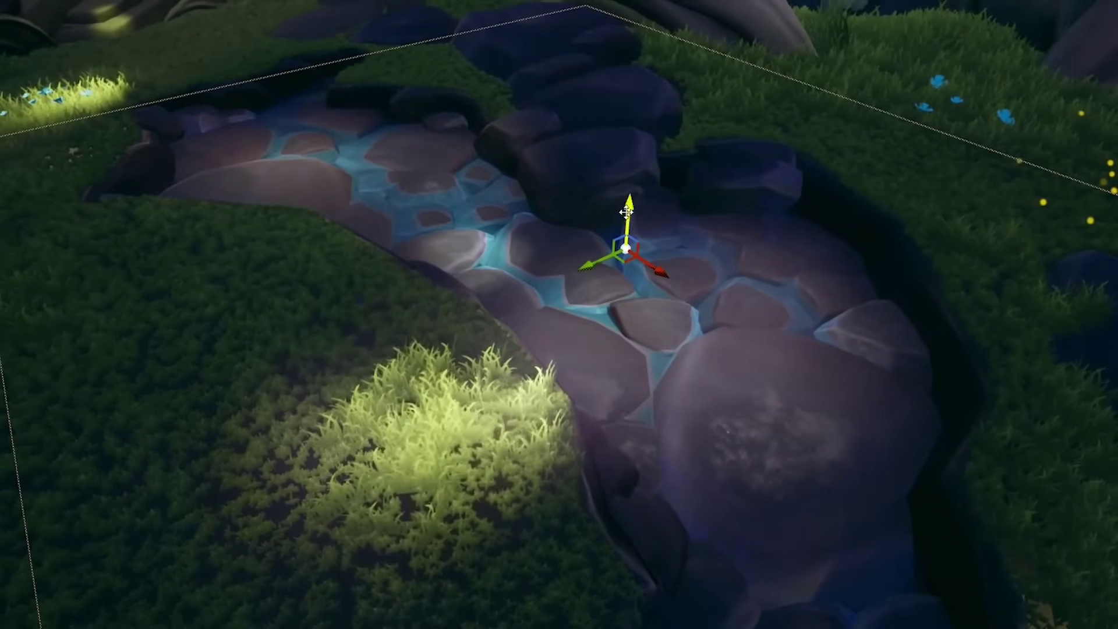
Raise the water plane over the creek stones, lower the blue light along the pond, and select SpotLight9
{"action": "left_click_drag", "start_coordinate": [628, 205], "coordinate": [621, 22]}
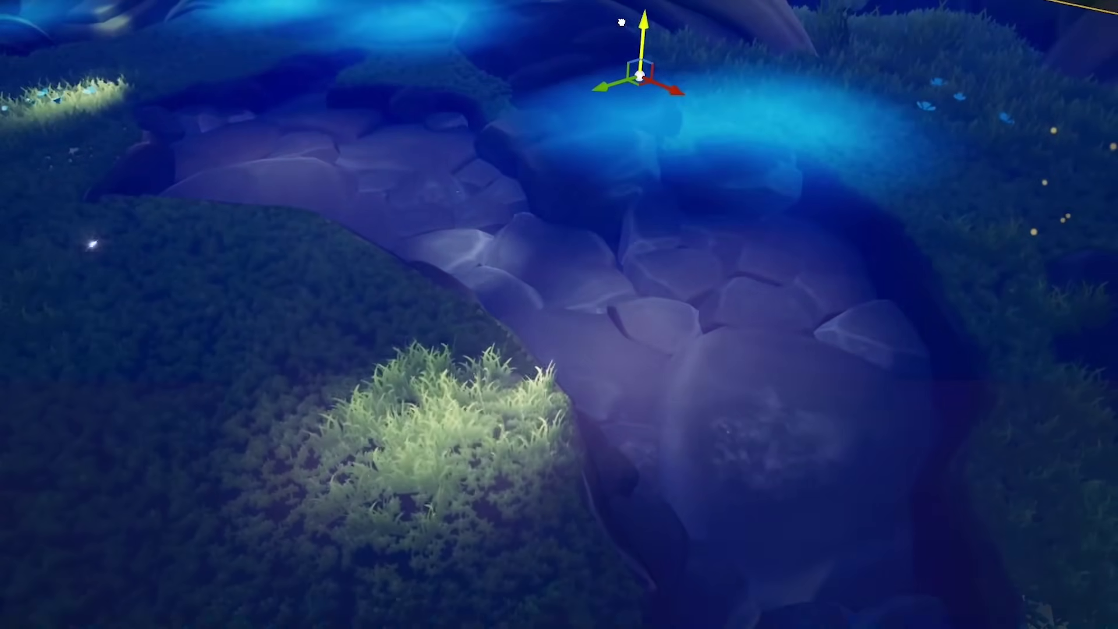
{"action": "left_click_drag", "start_coordinate": [622, 22], "coordinate": [591, 205]}
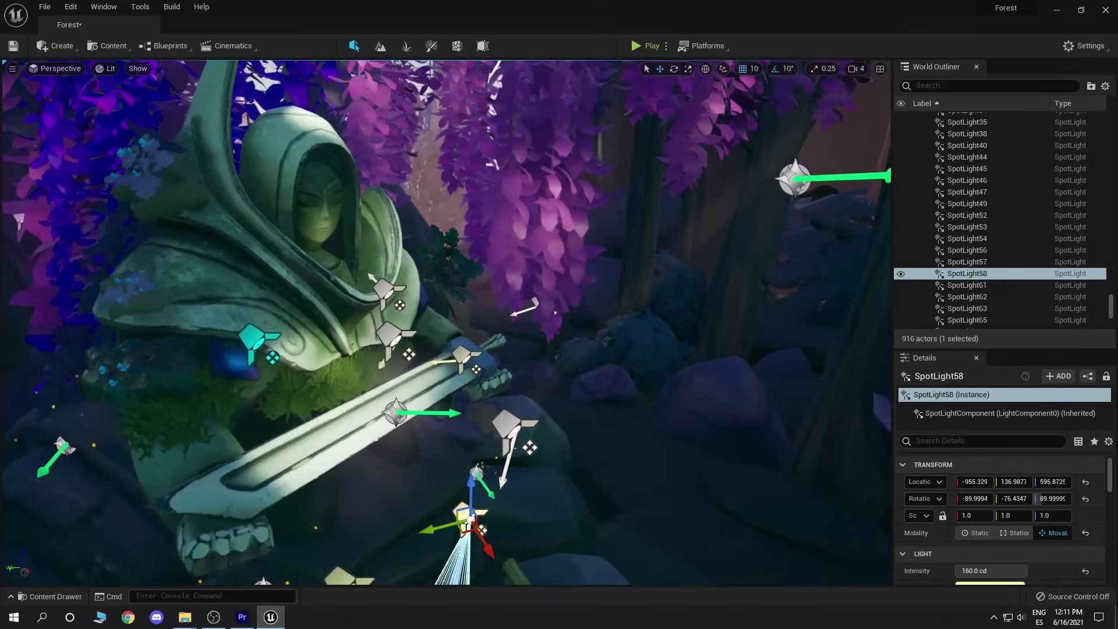
{"action": "right_click_drag", "start_coordinate": [574, 278], "coordinate": [575, 278]}
{"action": "left_click", "coordinate": [529, 333]}
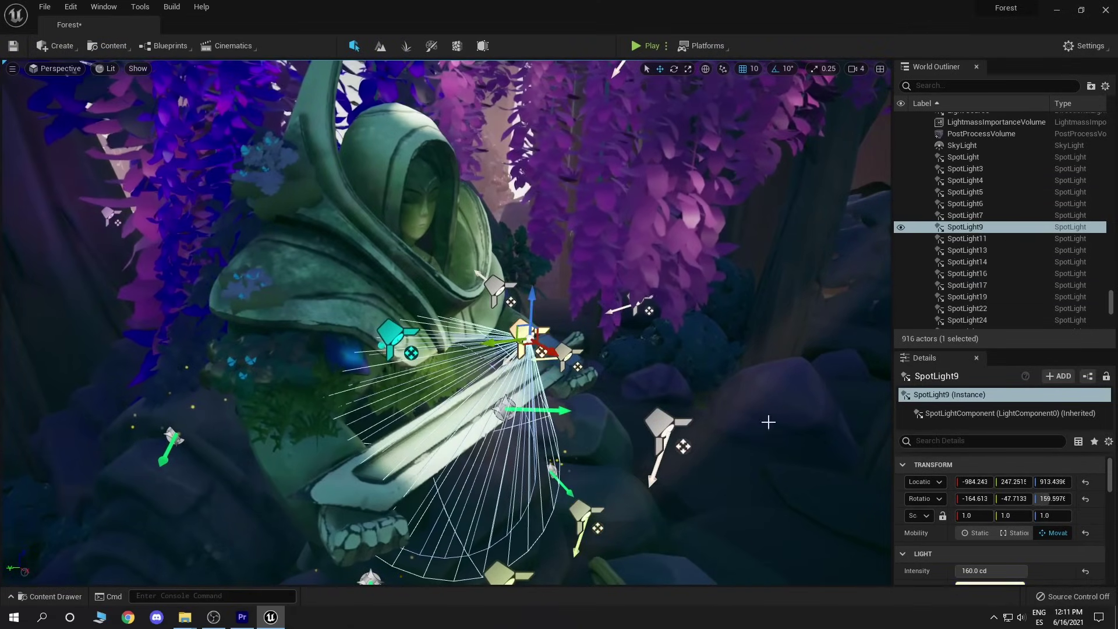
Set SpotLight9's Mobility to Static and bring up the Build lighting options
{"action": "left_click", "coordinate": [971, 533]}
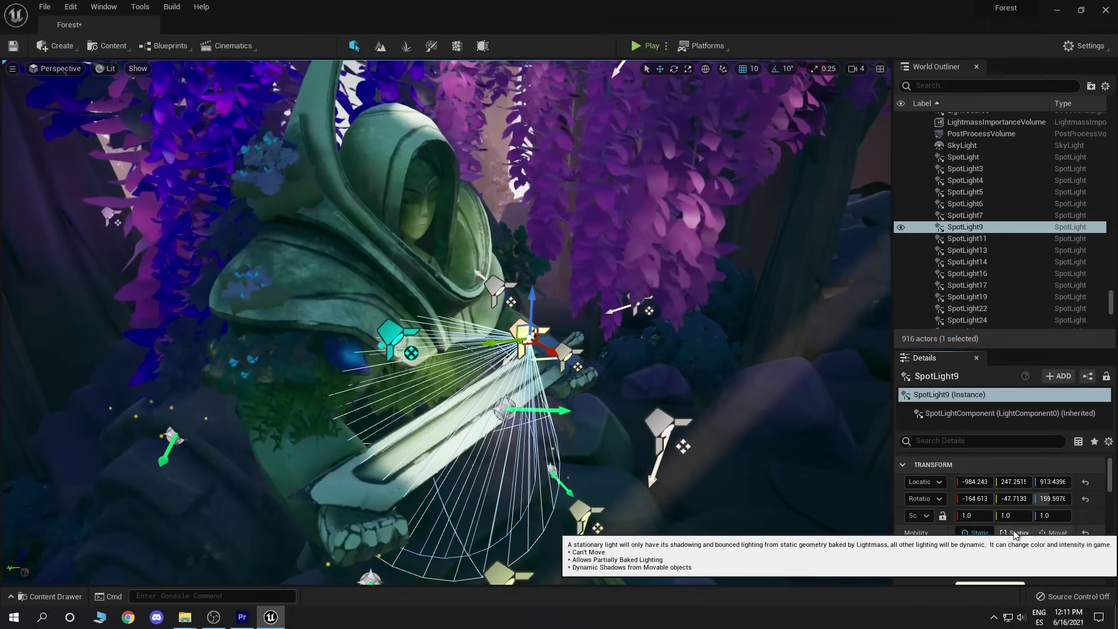
{"action": "left_click", "coordinate": [1052, 534]}
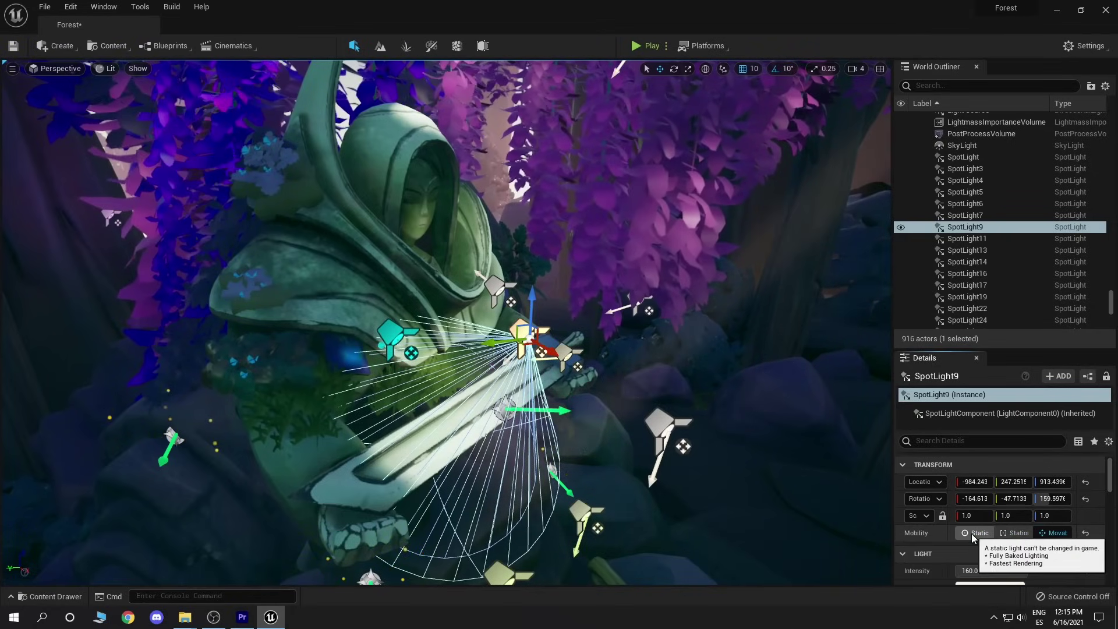
{"action": "left_click", "coordinate": [971, 534]}
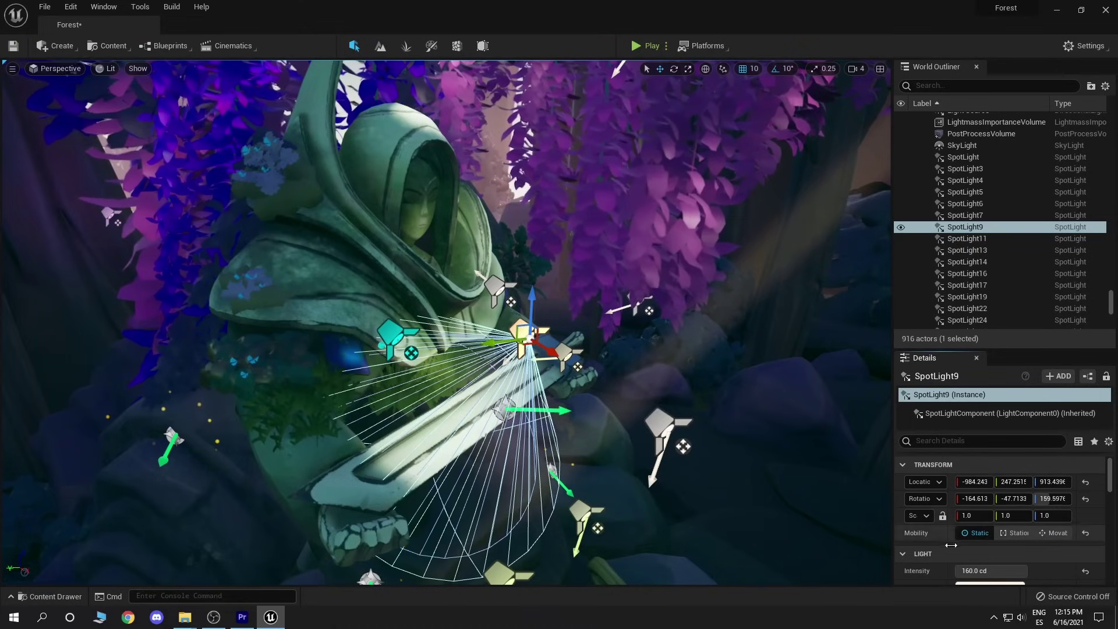
{"action": "left_click", "coordinate": [171, 7]}
{"action": "mouse_move", "coordinate": [197, 91]}
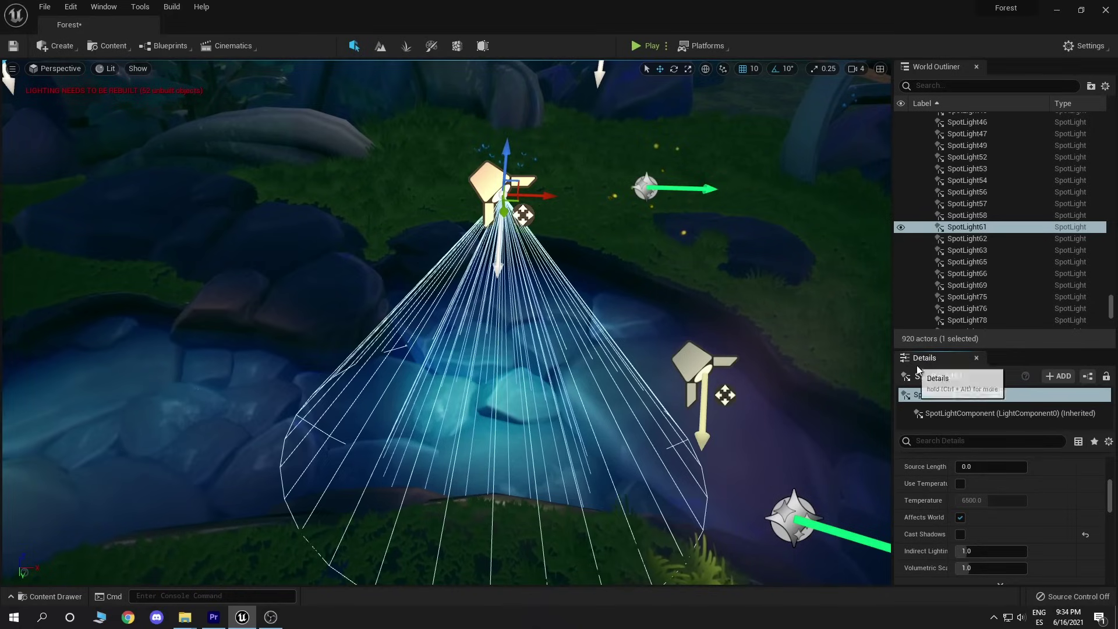
Turn off Cast Shadows on the pond's SpotLight61 and open the Fireflies particle emitter
{"action": "left_click", "coordinate": [959, 533]}
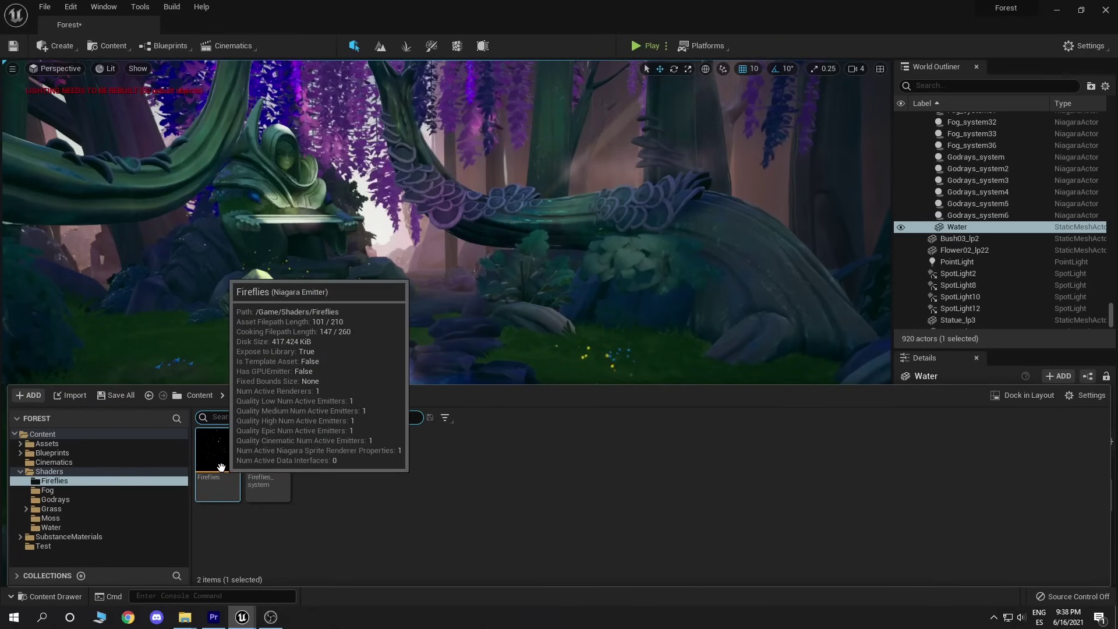
{"action": "double_click", "coordinate": [222, 468]}
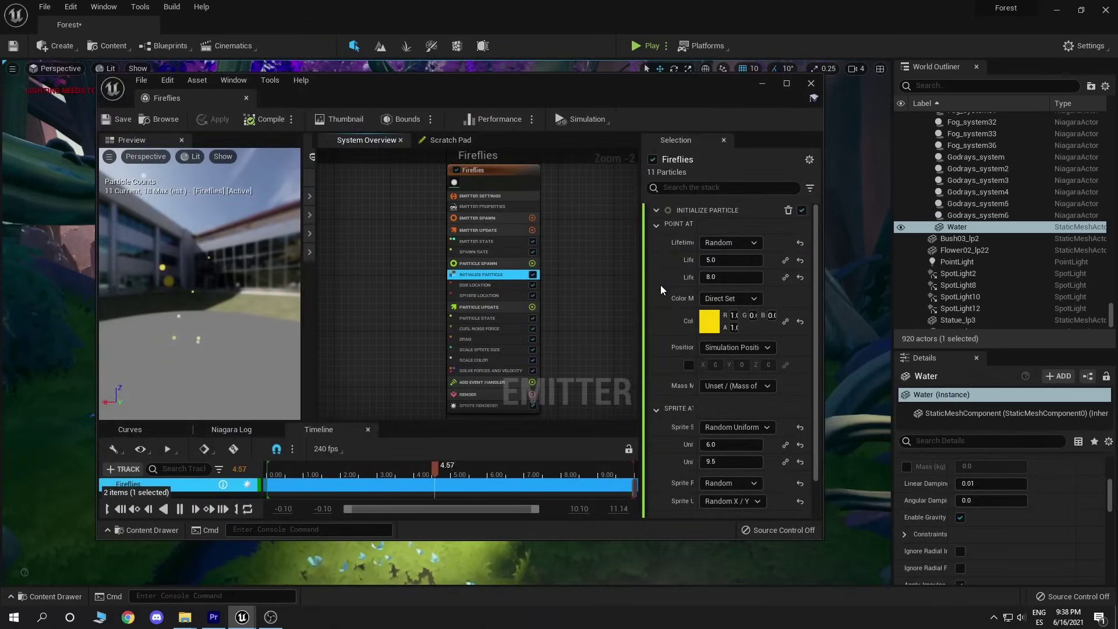
{"action": "scroll", "coordinate": [661, 289], "scroll_direction": "down", "scroll_amount": 2}
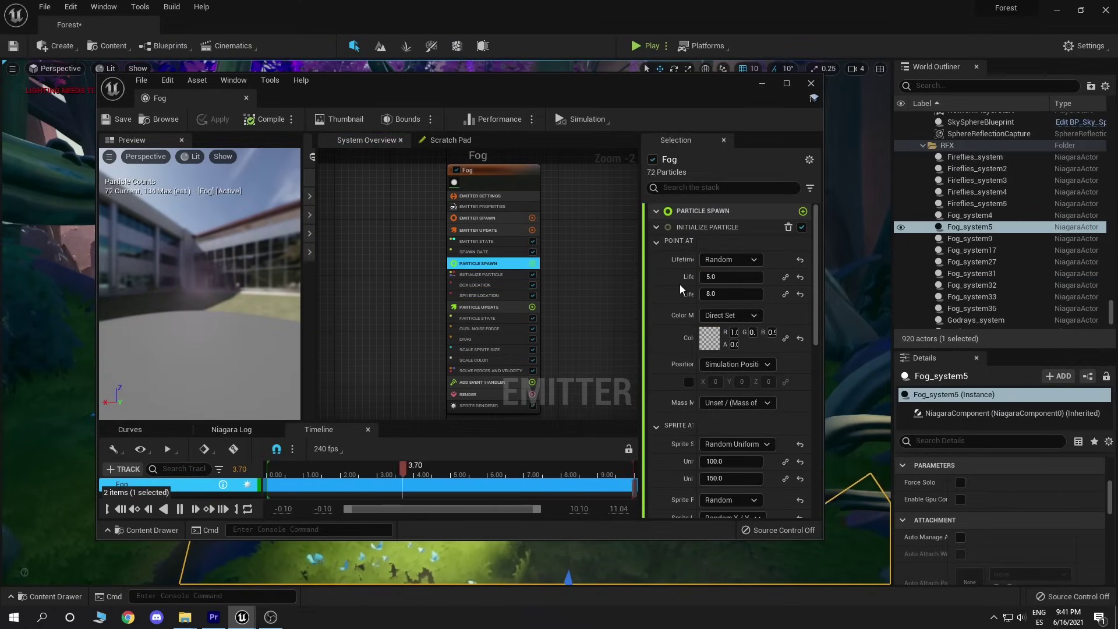
{"action": "scroll", "coordinate": [680, 284], "scroll_direction": "down", "scroll_amount": 1}
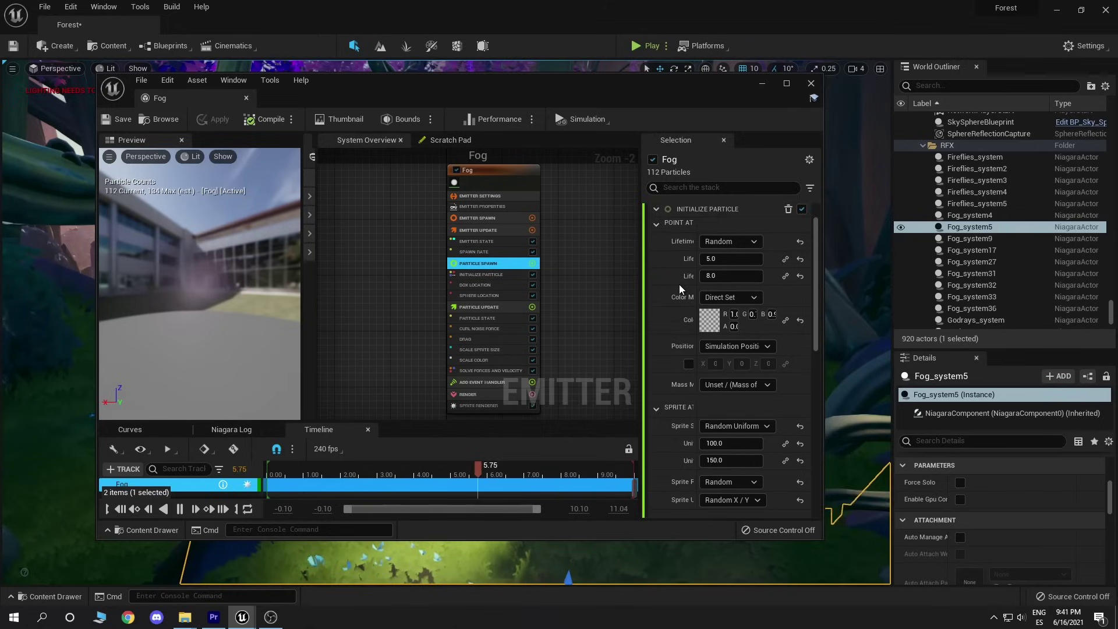
Review the Fireflies, Fog and Godrays Niagara emitter stacks from another preview angle
{"action": "scroll", "coordinate": [679, 284], "scroll_direction": "down", "scroll_amount": 2}
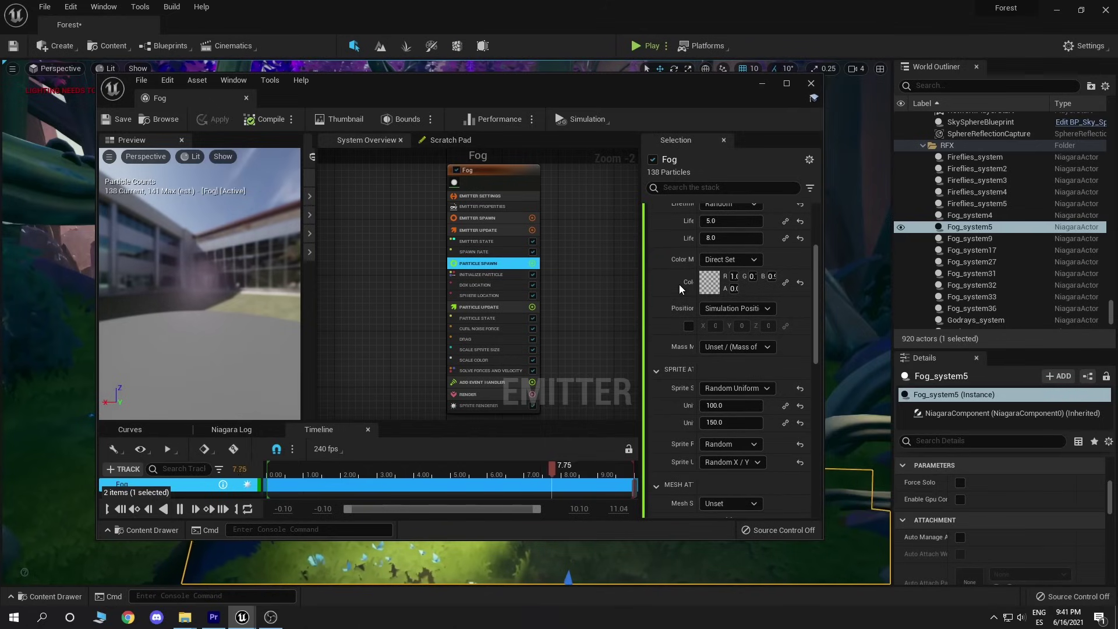
{"action": "scroll", "coordinate": [679, 285], "scroll_direction": "down", "scroll_amount": 3}
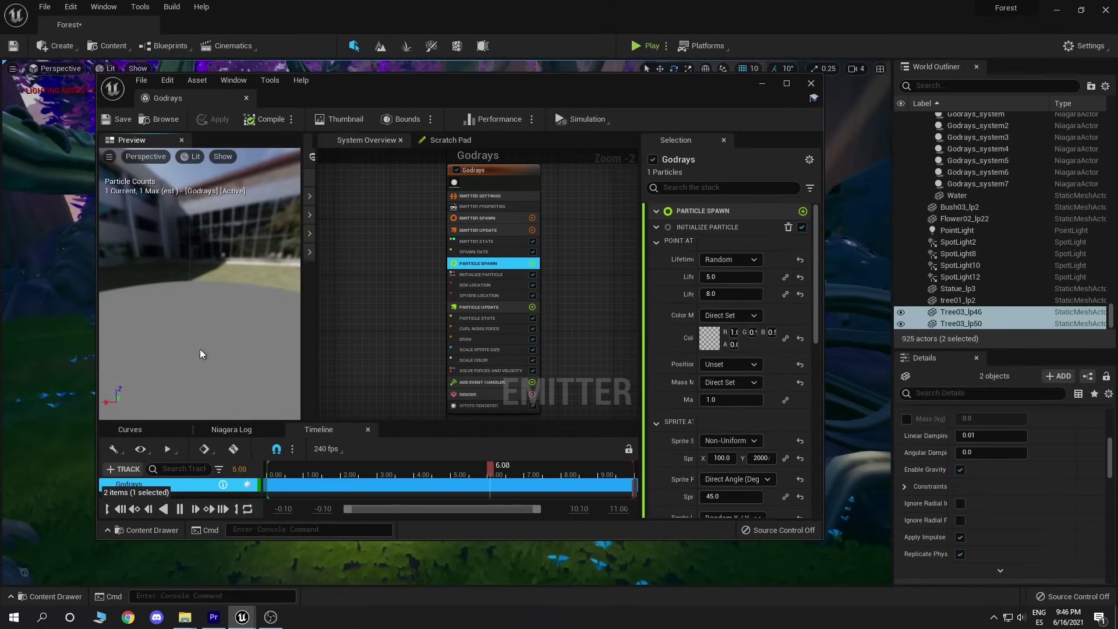
{"action": "left_click_drag", "start_coordinate": [181, 352], "coordinate": [55, 327]}
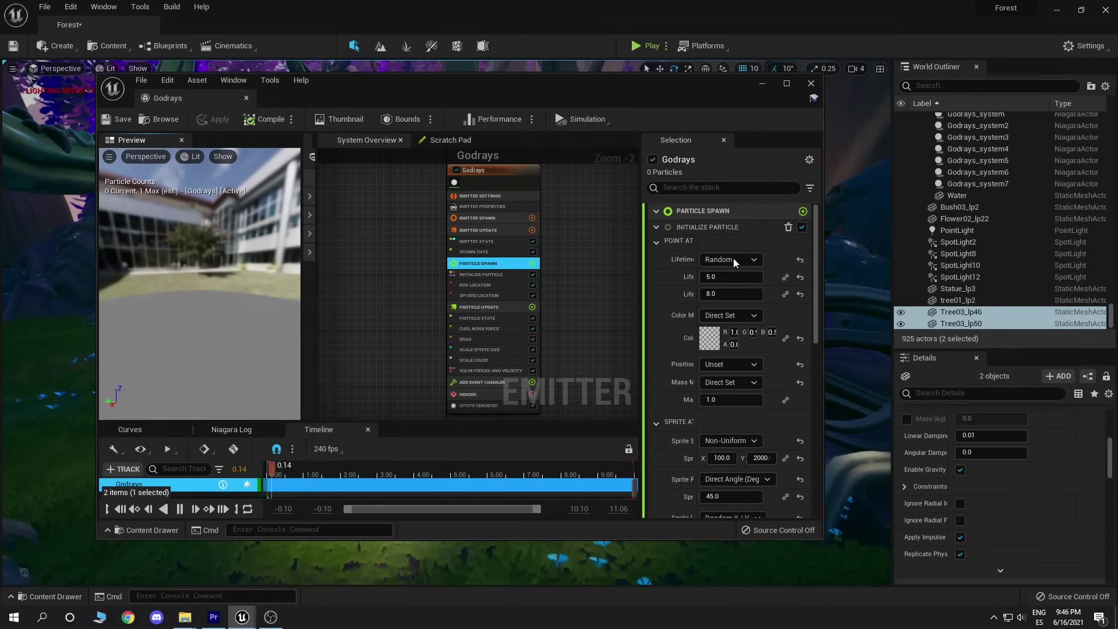
{"action": "scroll", "coordinate": [746, 390], "scroll_direction": "down", "scroll_amount": 5}
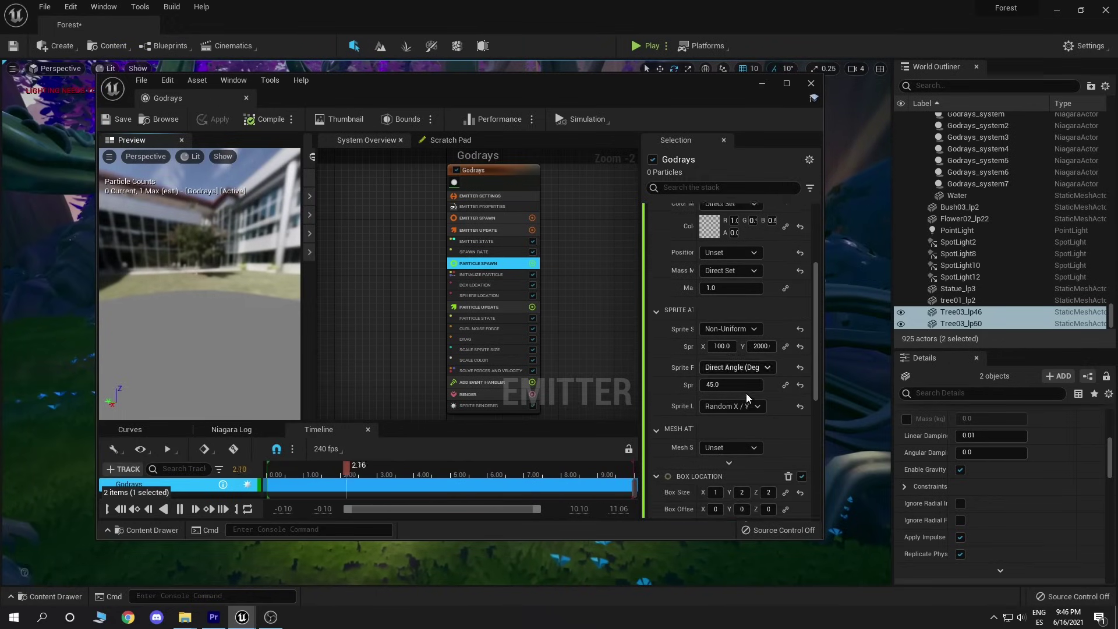
{"action": "scroll", "coordinate": [746, 393], "scroll_direction": "down", "scroll_amount": 6}
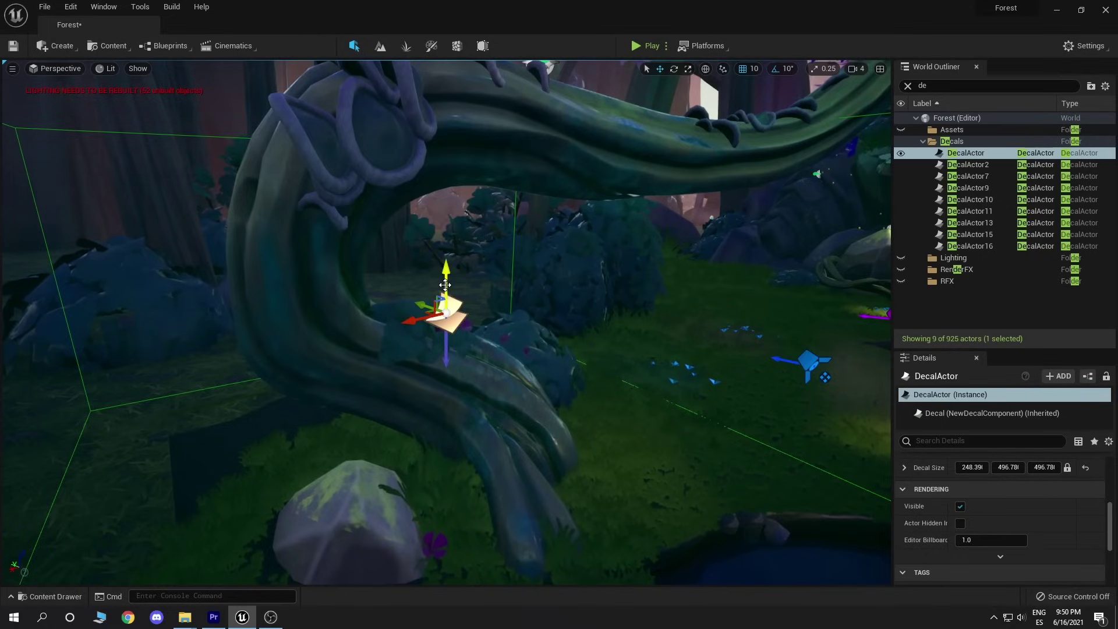
Raise the decal straight up above the twisted root
{"action": "left_click_drag", "start_coordinate": [445, 286], "coordinate": [496, 334]}
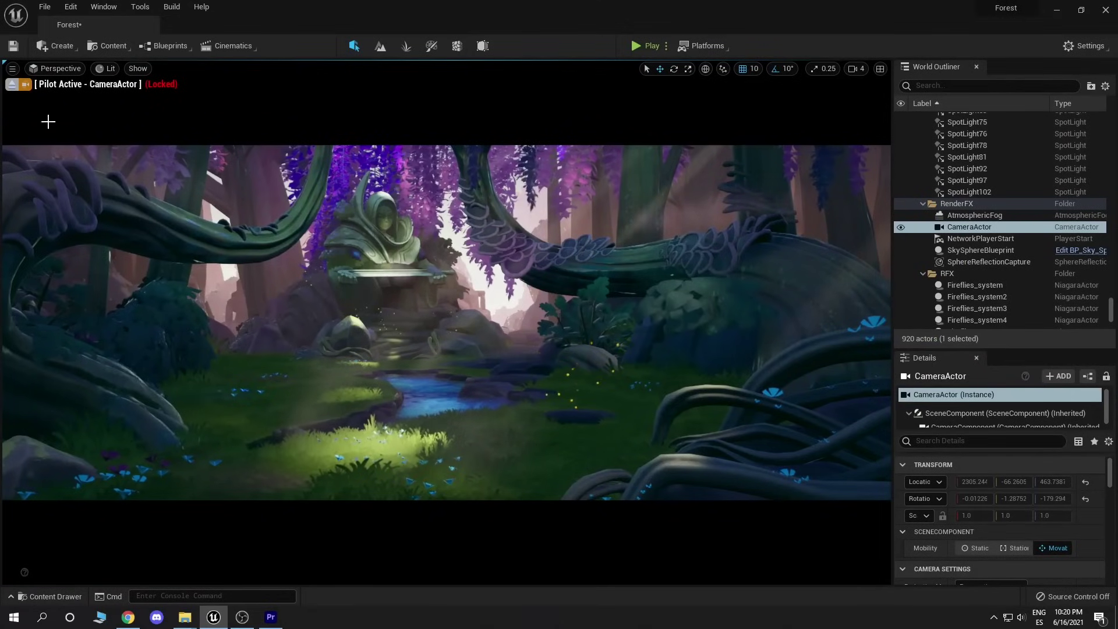
Open the High Resolution Screenshot settings from the viewport menu and enlarge the panel
{"action": "left_click", "coordinate": [12, 70]}
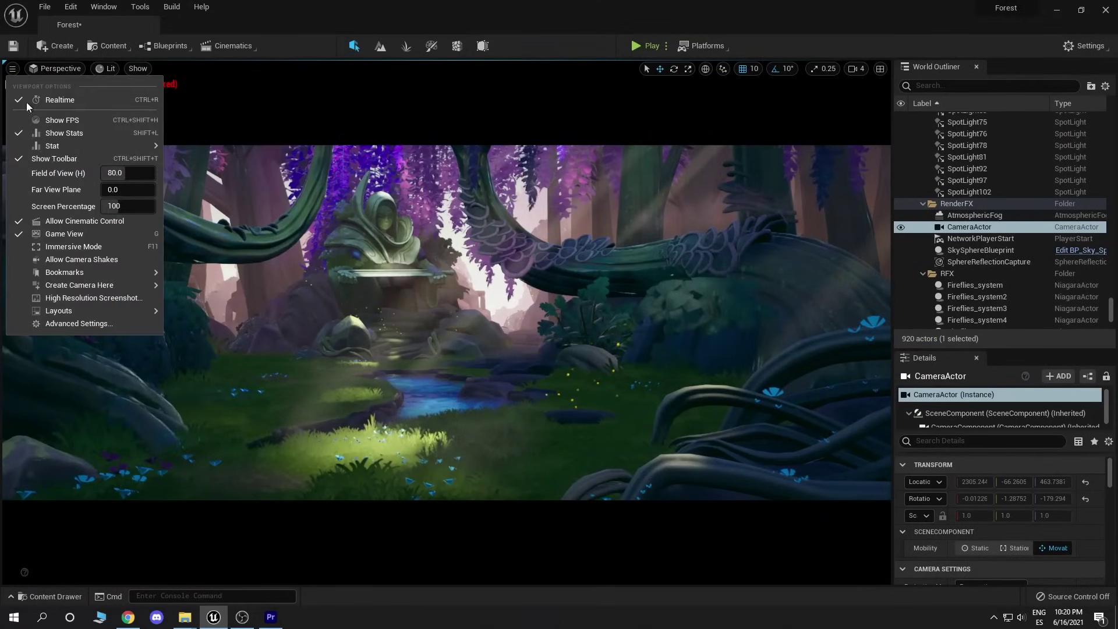
{"action": "left_click", "coordinate": [100, 302]}
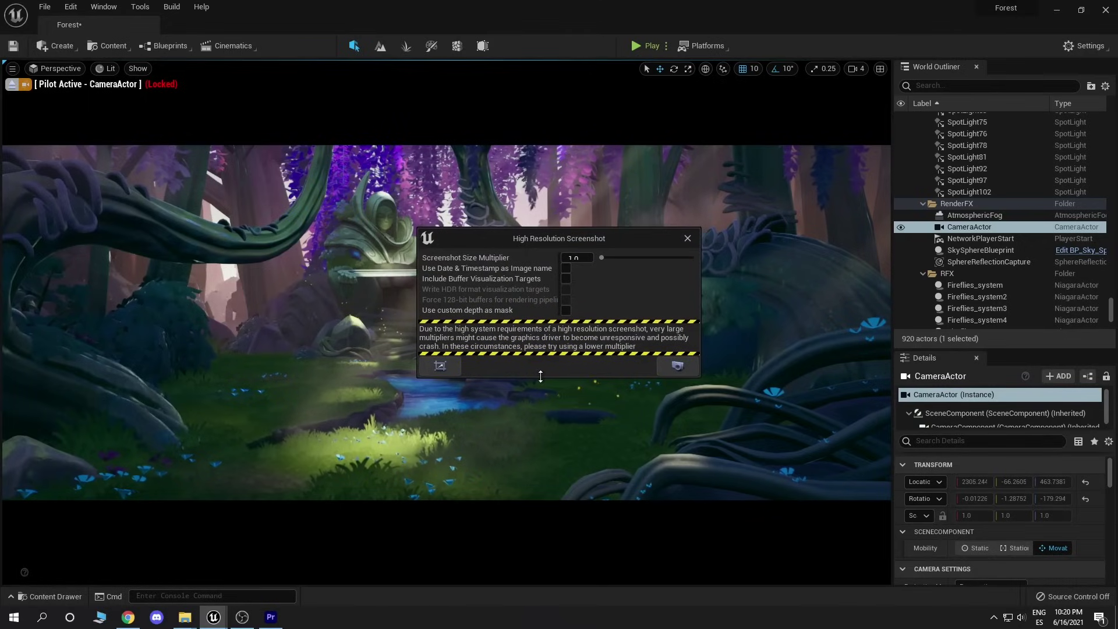
{"action": "left_click_drag", "start_coordinate": [540, 376], "coordinate": [539, 406]}
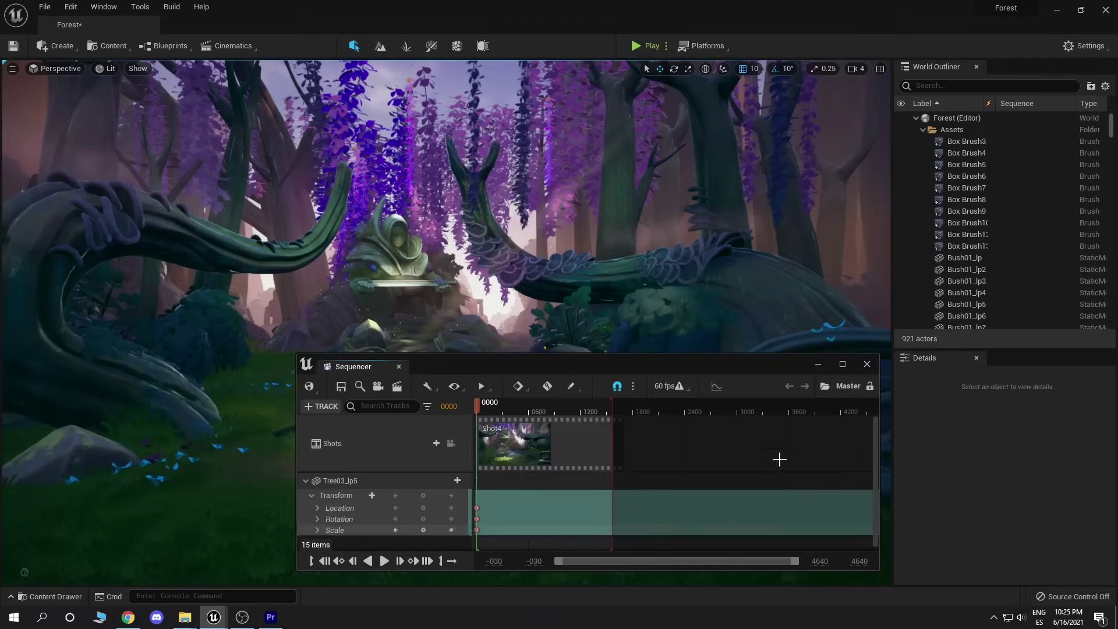
Preview the shot through its cinematic camera at frame 0654, then search for 'sequencer'
{"action": "left_click", "coordinate": [451, 443]}
{"action": "left_click_drag", "start_coordinate": [481, 405], "coordinate": [601, 407]}
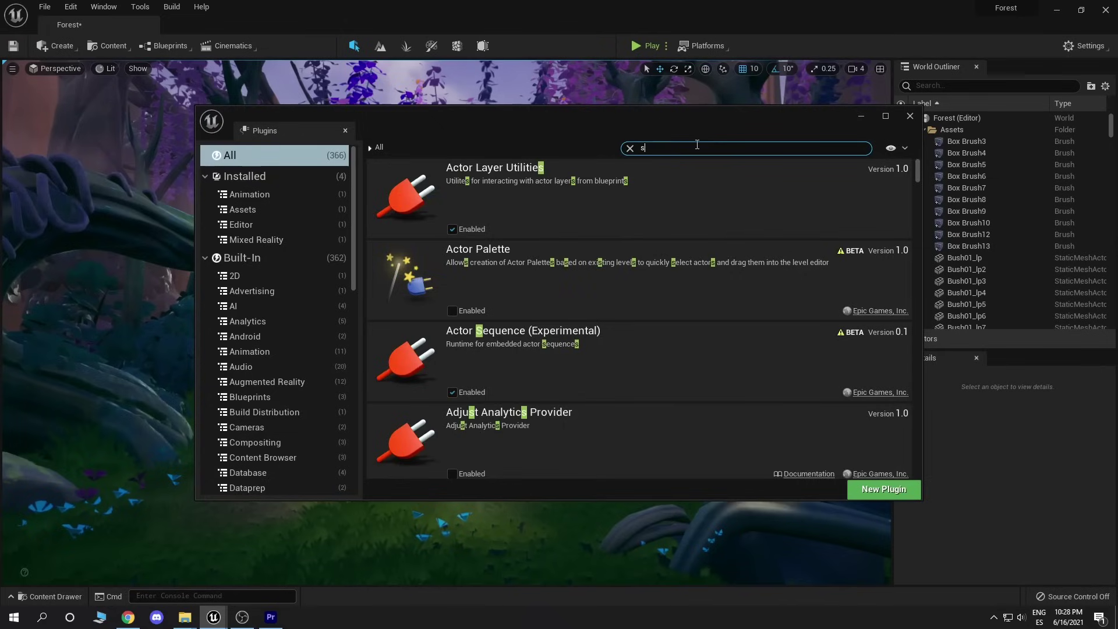
{"action": "type", "text": "equencer"}
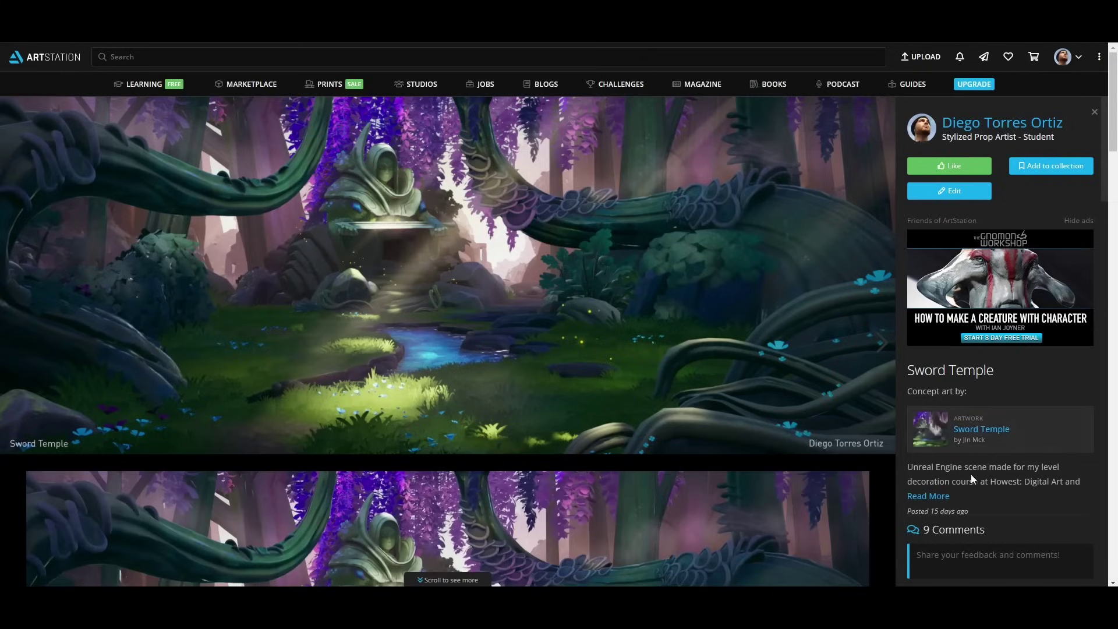
Expand the Sword Temple description with Read More and scroll down to the Scene lighting image
{"action": "left_click", "coordinate": [936, 439]}
{"action": "scroll", "coordinate": [1034, 355], "scroll_direction": "down", "scroll_amount": 3}
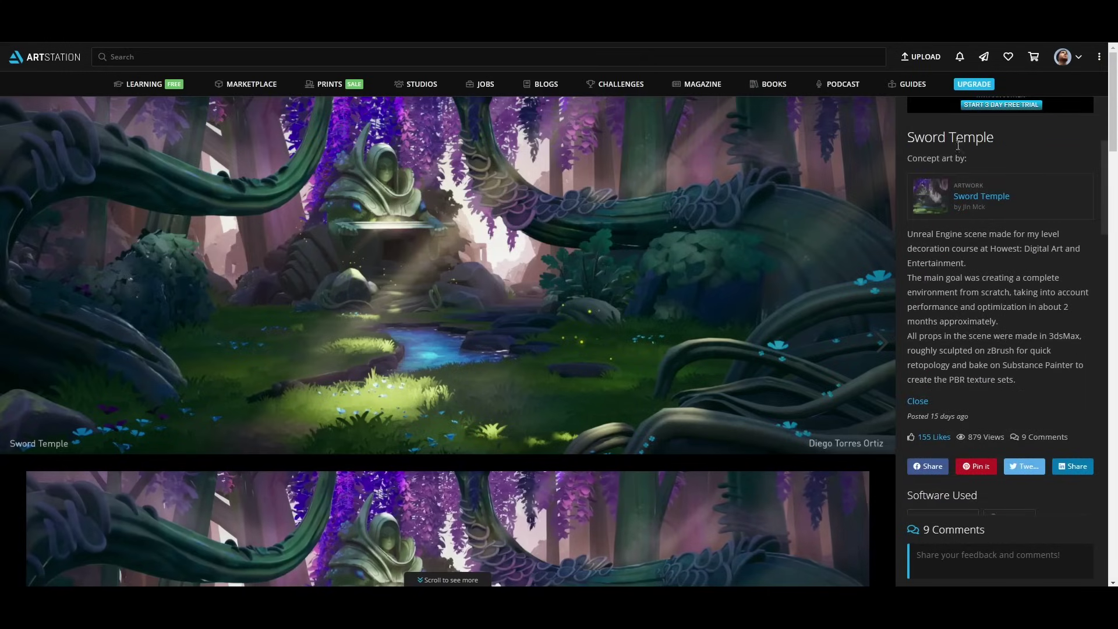
{"action": "scroll", "coordinate": [556, 238], "scroll_direction": "down", "scroll_amount": 6}
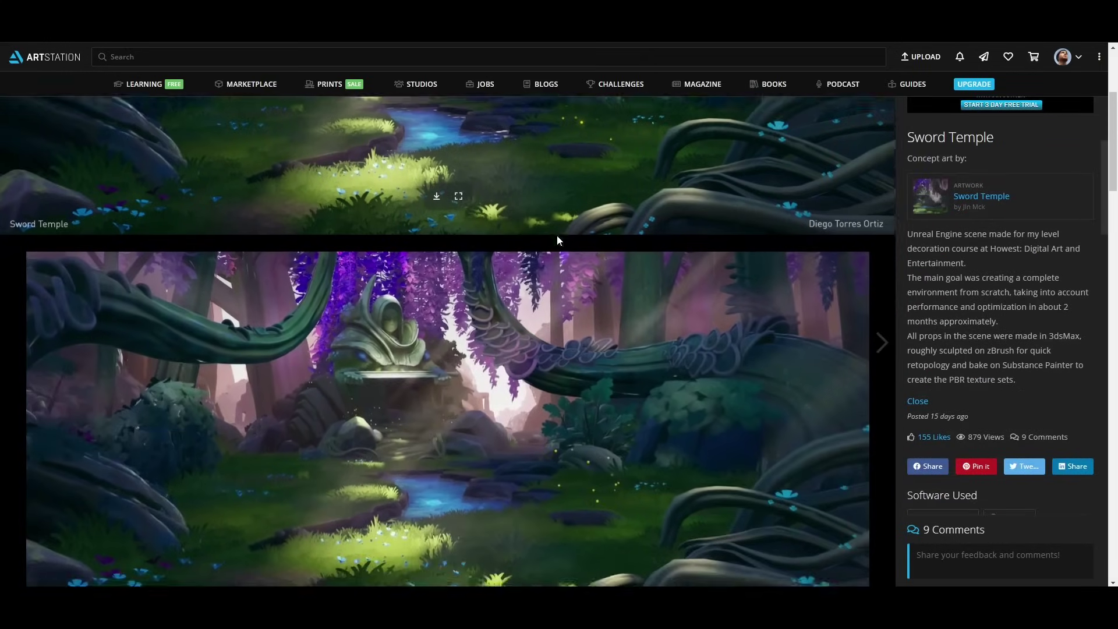
{"action": "scroll", "coordinate": [556, 236], "scroll_direction": "down", "scroll_amount": 15}
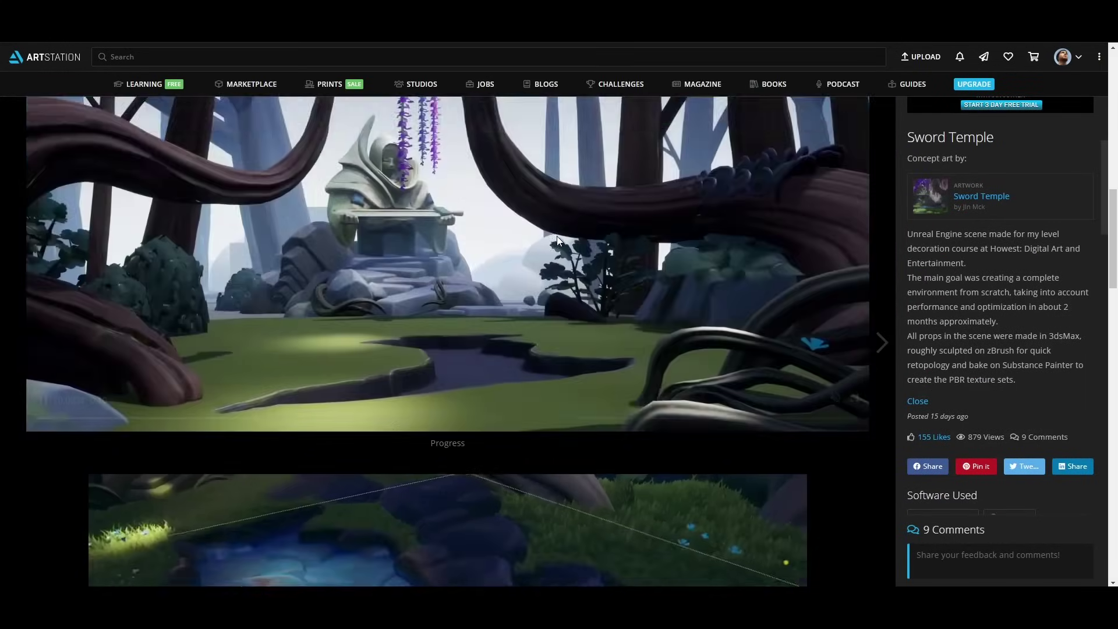
{"action": "scroll", "coordinate": [556, 236], "scroll_direction": "down", "scroll_amount": 10}
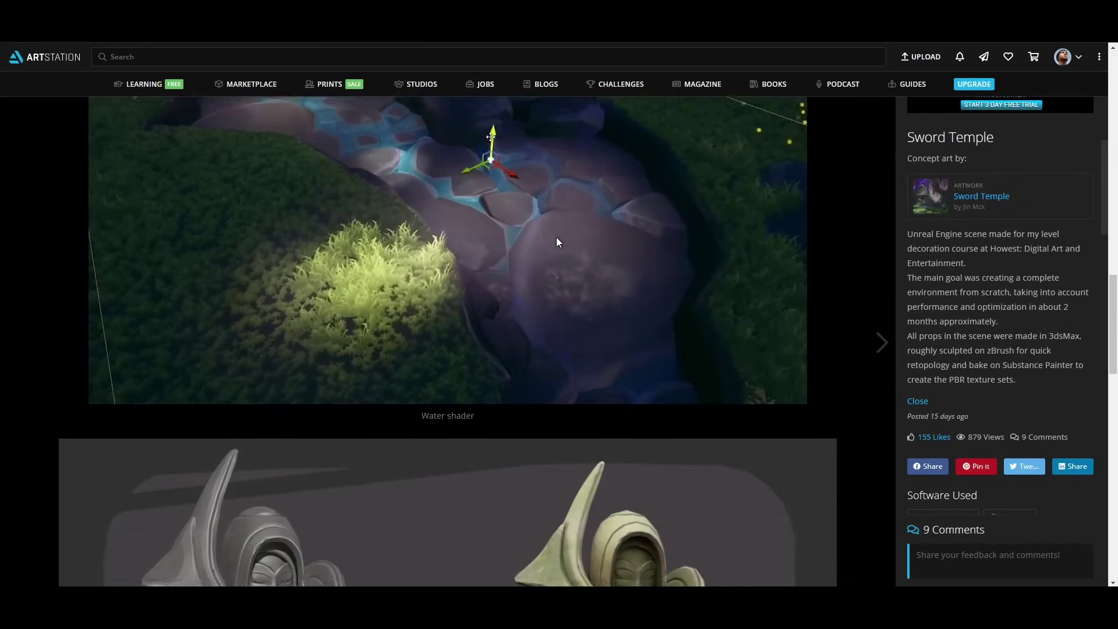
{"action": "scroll", "coordinate": [557, 237], "scroll_direction": "down", "scroll_amount": 12}
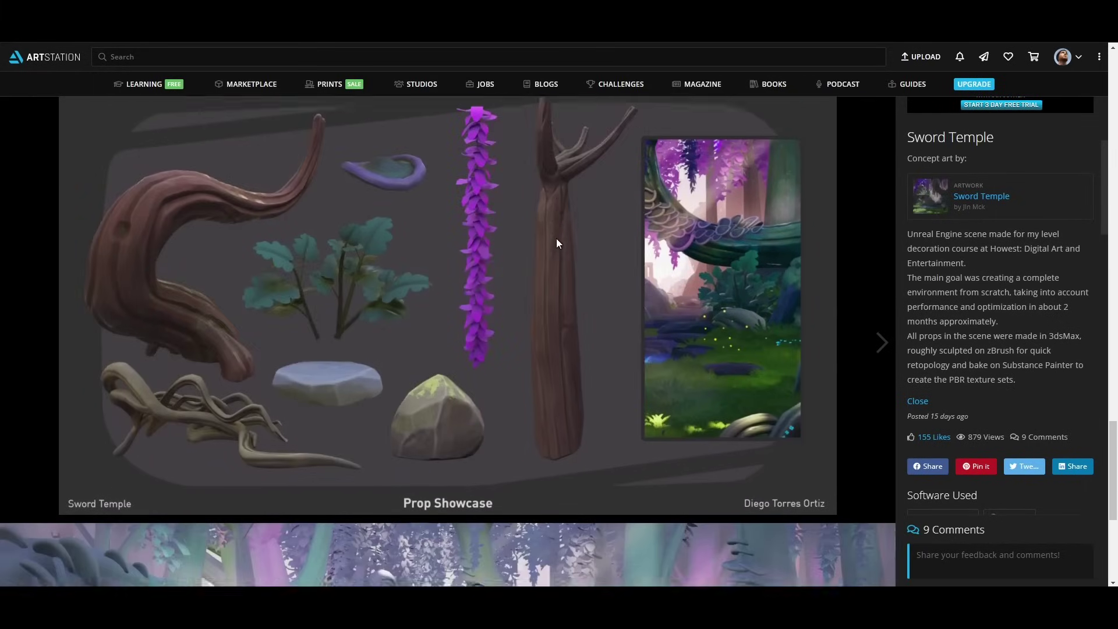
{"action": "scroll", "coordinate": [557, 243], "scroll_direction": "down", "scroll_amount": 3}
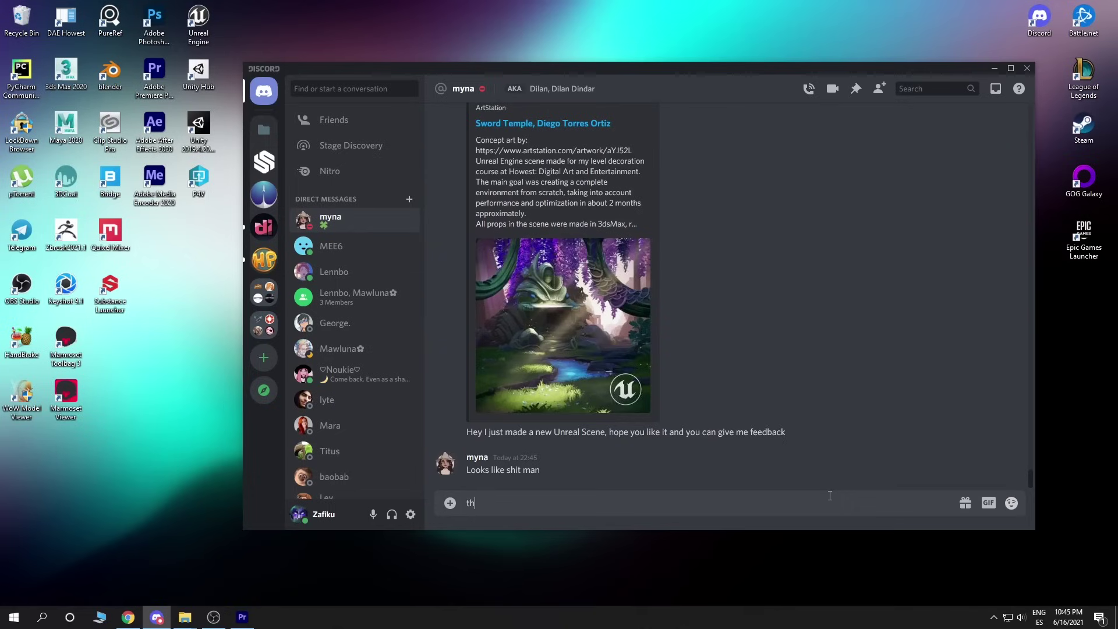
Send a thanks reply in Discord, then start typing a Google search query
{"action": "type", "text": "s"}
{"action": "key", "text": "Return"}
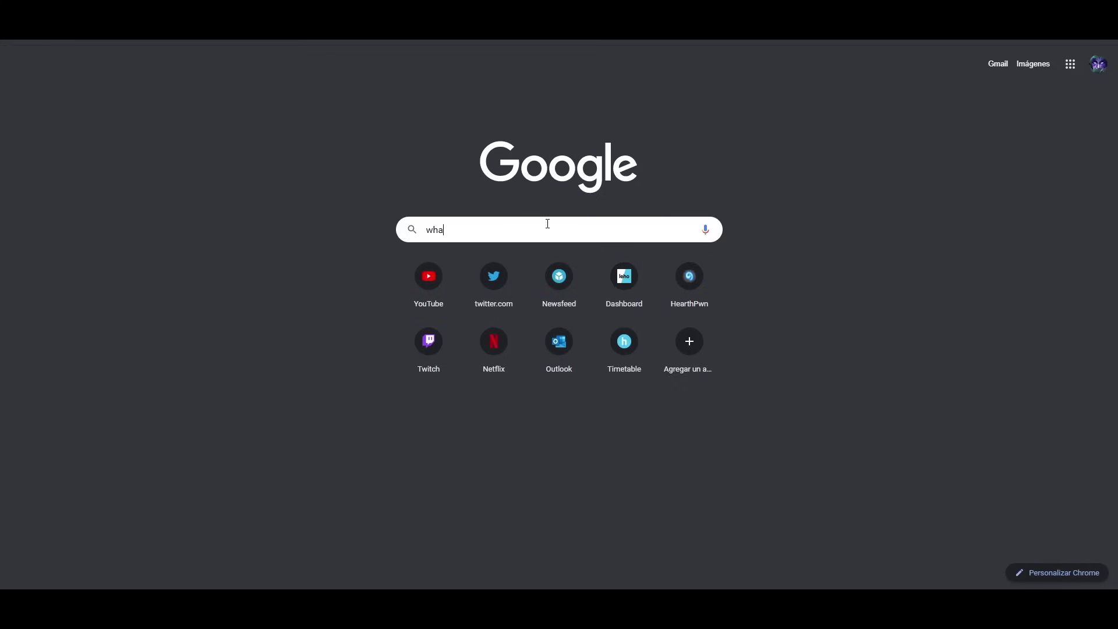
{"action": "type", "text": "t the"}
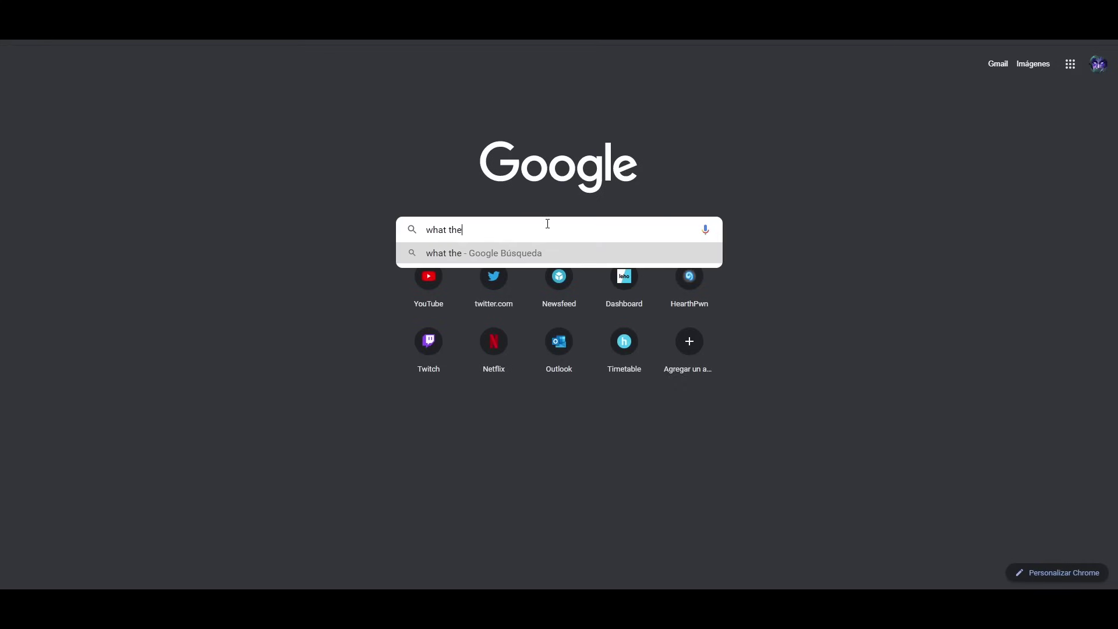